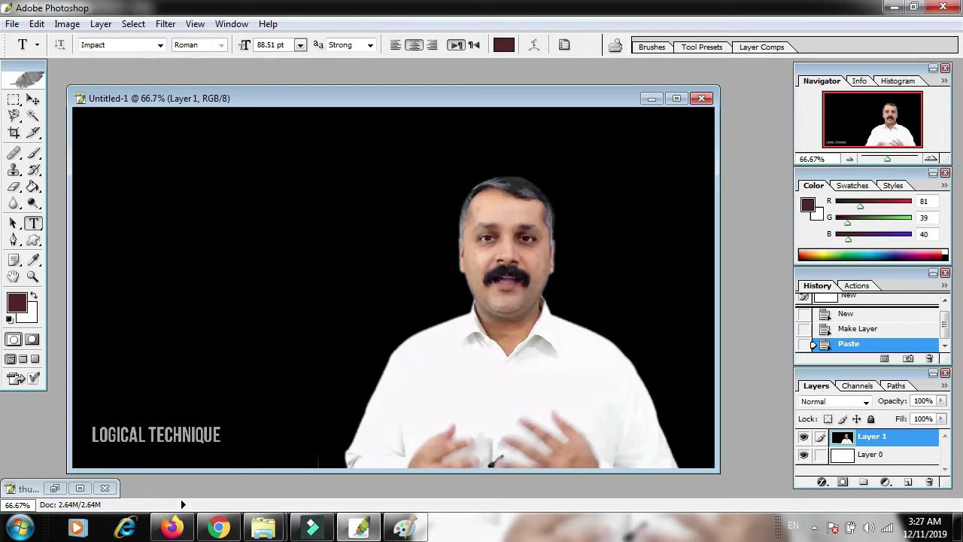
# Step: Try to remove the black background around the man on Layer 1 with the Magic Wand and clear the selection
pyautogui.click(34, 118)
pyautogui.click(156, 197)
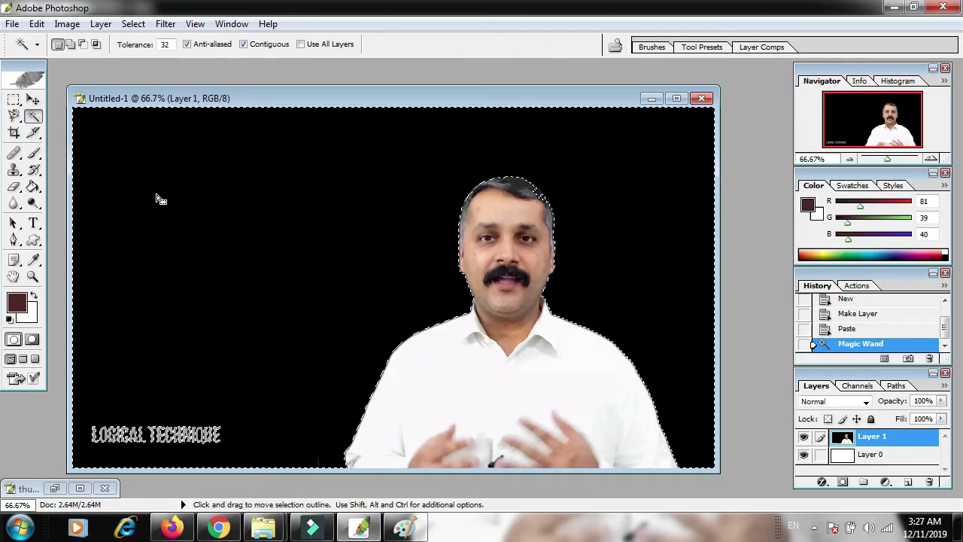
pyautogui.press('Delete')
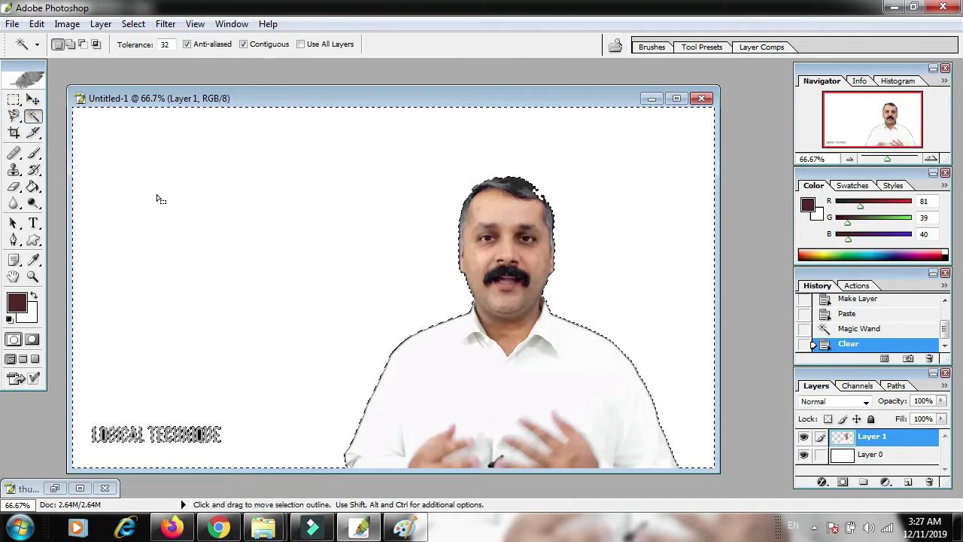
pyautogui.hotkey('ctrl', 'd')
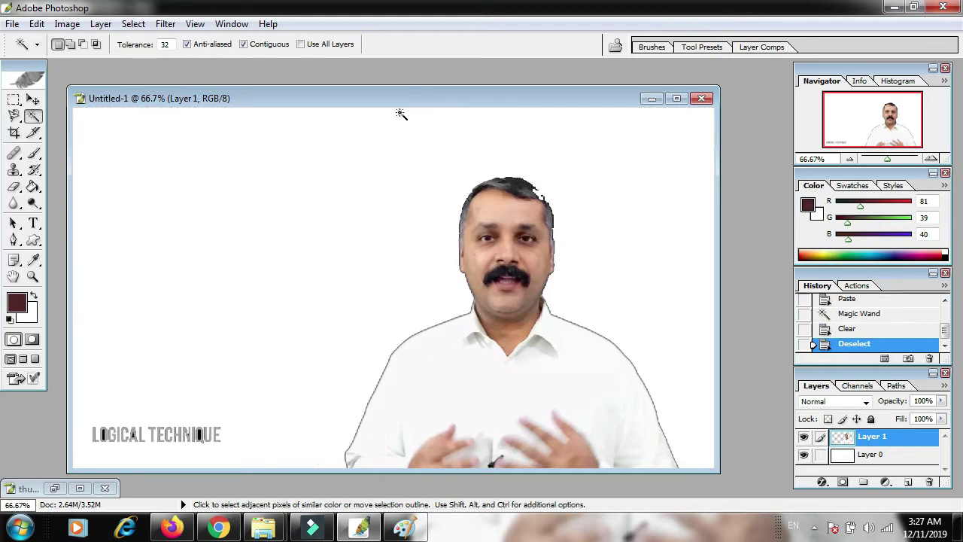
# Step: Undo the background removal on Layer 1 and deselect the background
pyautogui.press('ctrl')
pyautogui.click(13, 99)
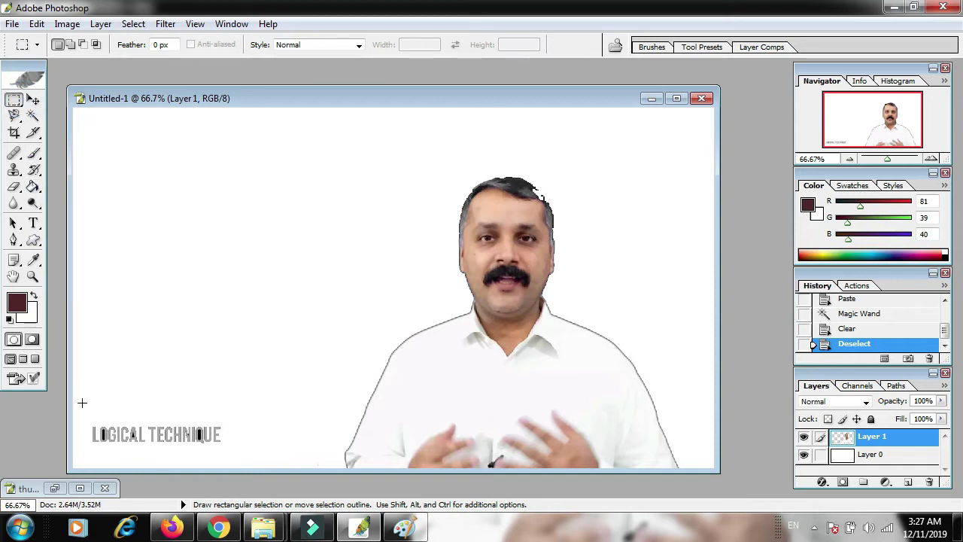
pyautogui.hotkey('ctrl', 'z')
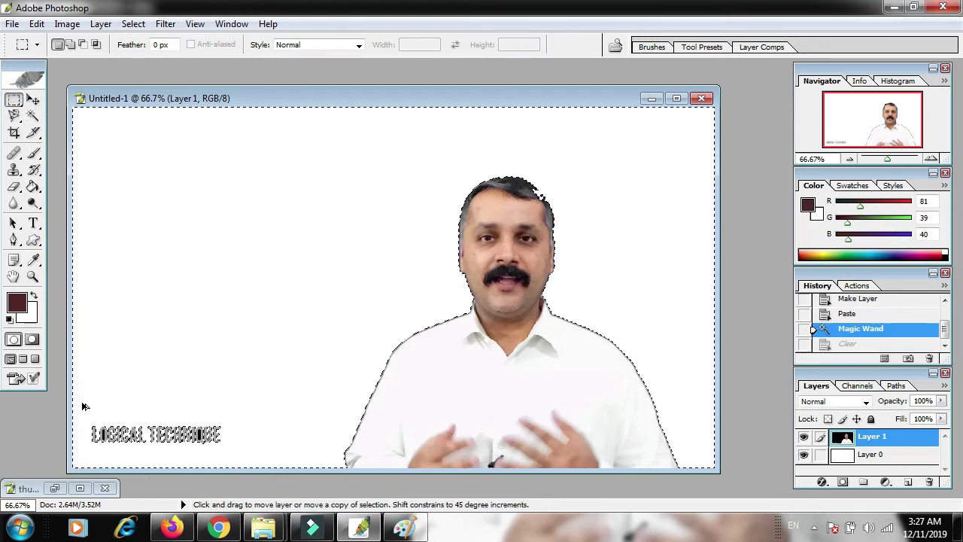
pyautogui.hotkey('ctrl', 'z')
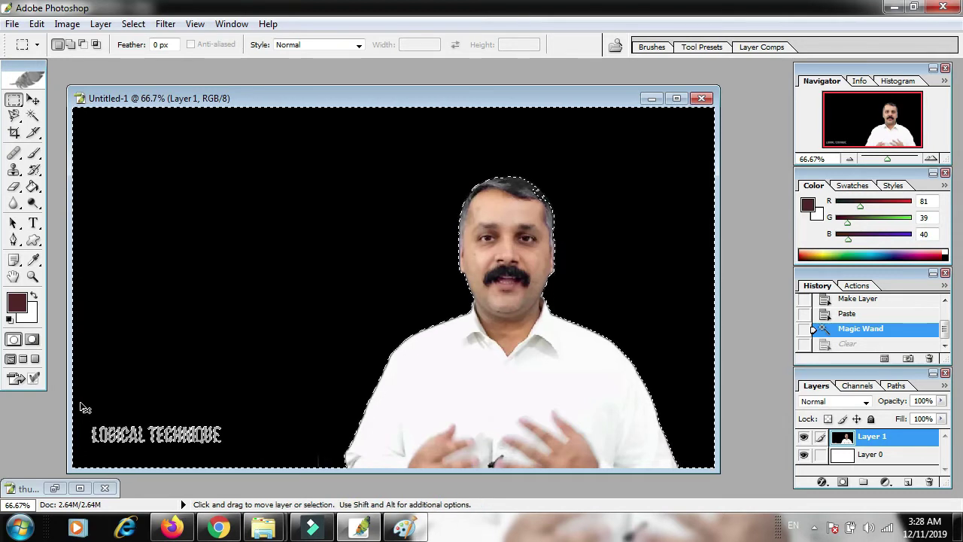
pyautogui.hotkey('ctrl', 'd')
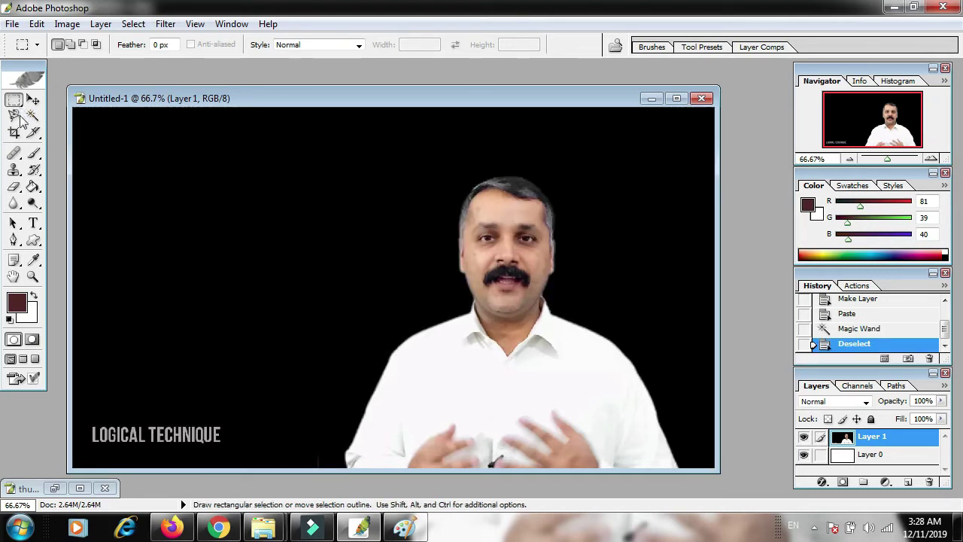
# Step: Cover the LOGICAL TECHNIQUE watermark by stretching a selected strip of the black background above it to about 191% height, and deselect
pyautogui.moveTo(82, 395); pyautogui.dragTo(235, 422)
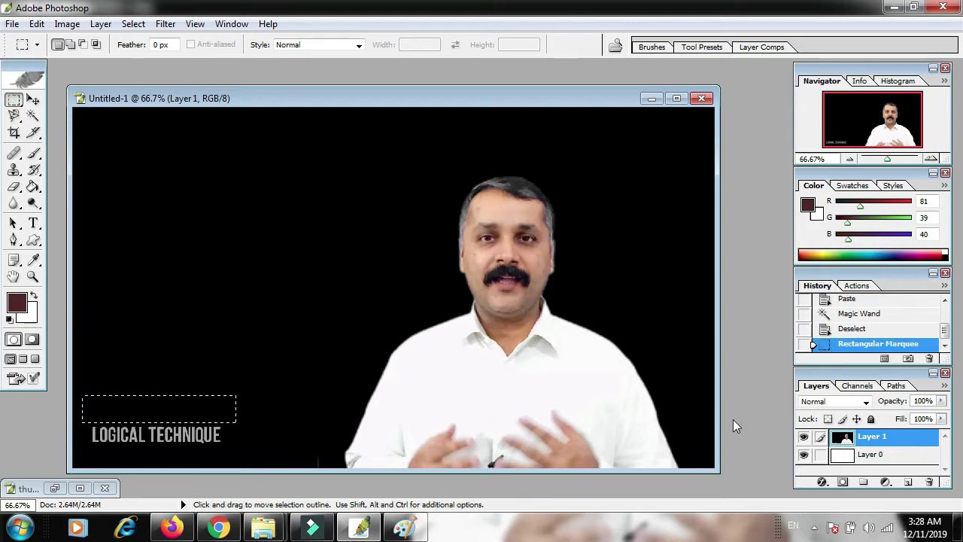
pyautogui.click(32, 99)
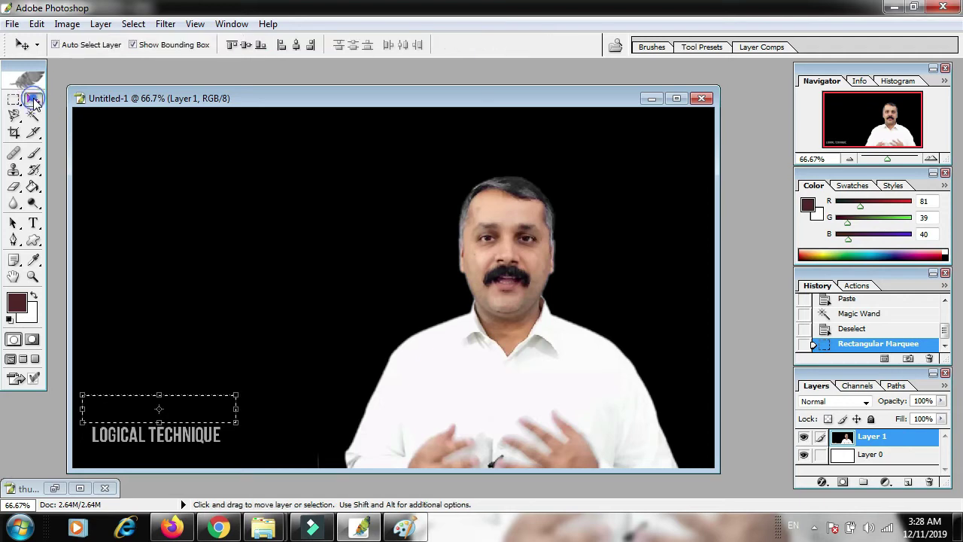
pyautogui.moveTo(159, 420); pyautogui.dragTo(159, 448)
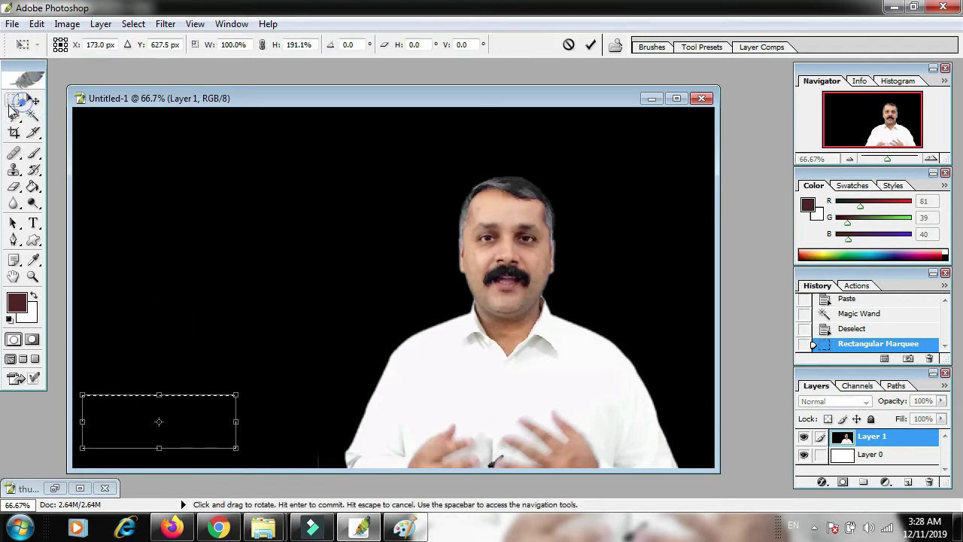
pyautogui.click(13, 99)
pyautogui.click(405, 210)
pyautogui.click(219, 193)
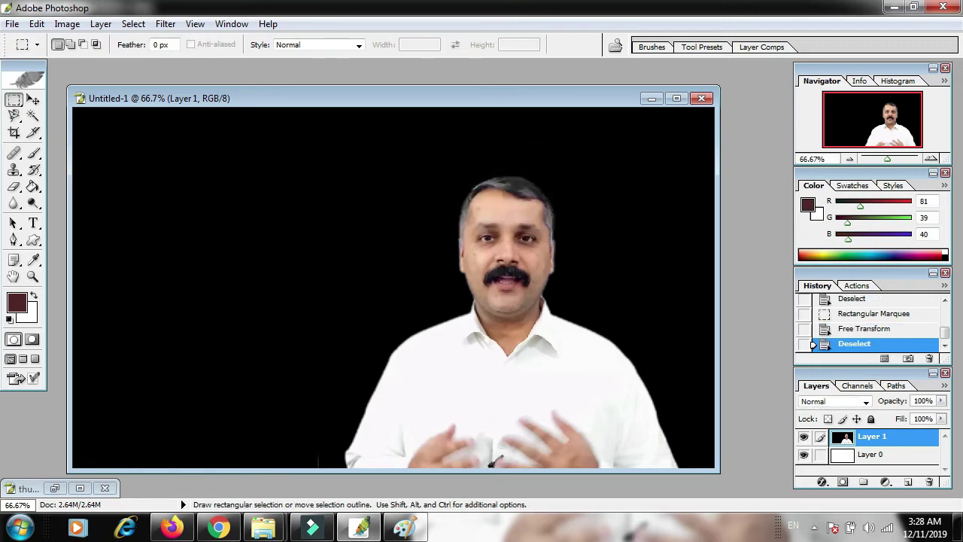
# Step: Add a paragraph text box in the empty area beside the man's head reading "How to Make HD Thumbnail in Adobe PS"
pyautogui.click(33, 225)
pyautogui.moveTo(86, 118); pyautogui.dragTo(431, 248)
pyautogui.write('H')
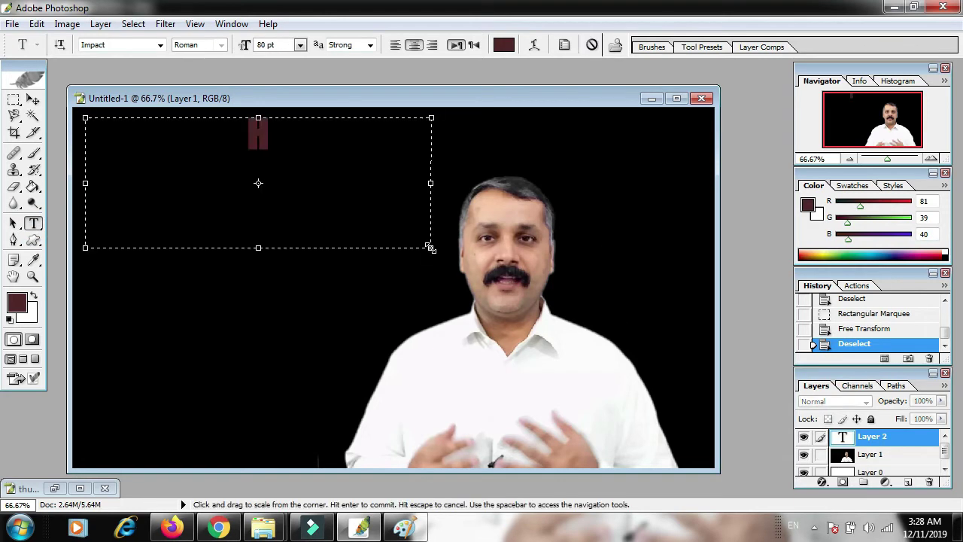
pyautogui.write('ow')
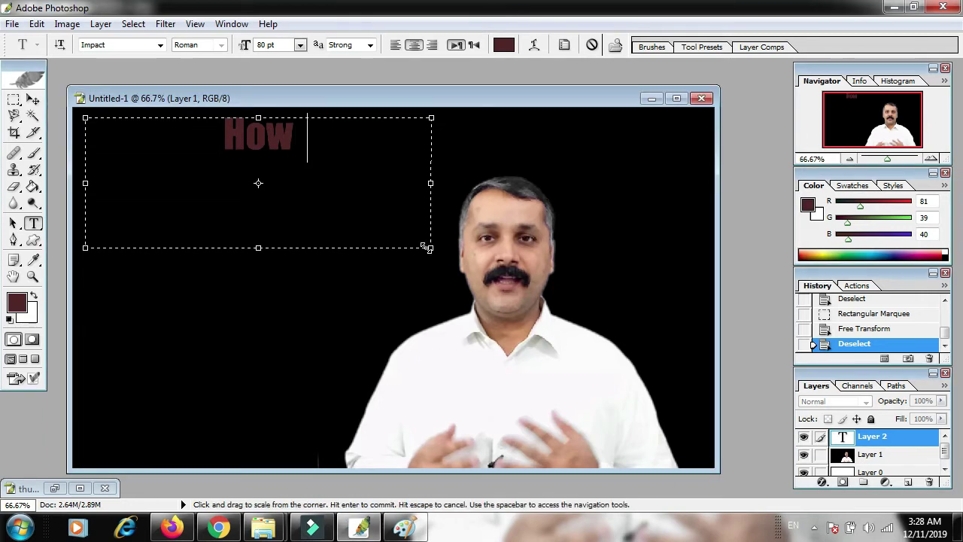
pyautogui.write(' to Ma')
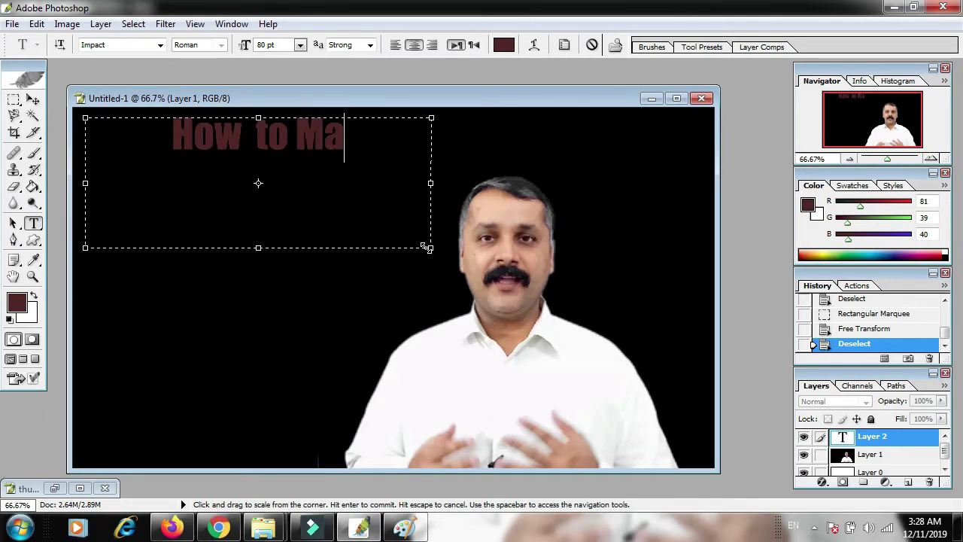
pyautogui.write('ke')
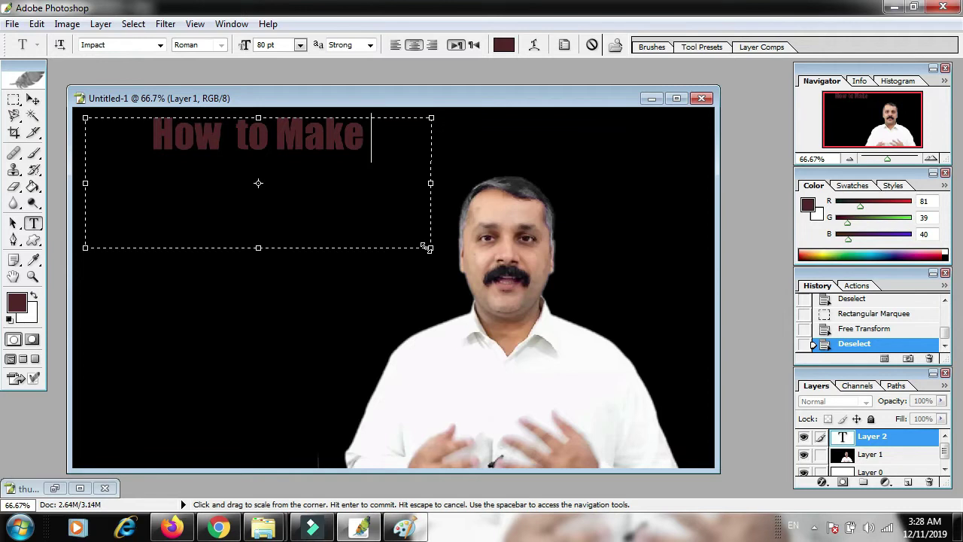
pyautogui.write(' HD')
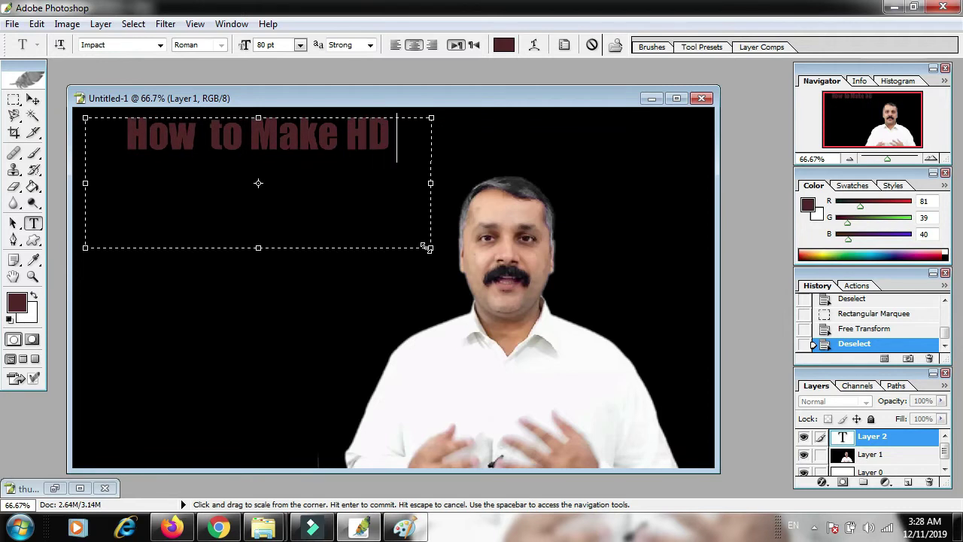
pyautogui.write(' Thum')
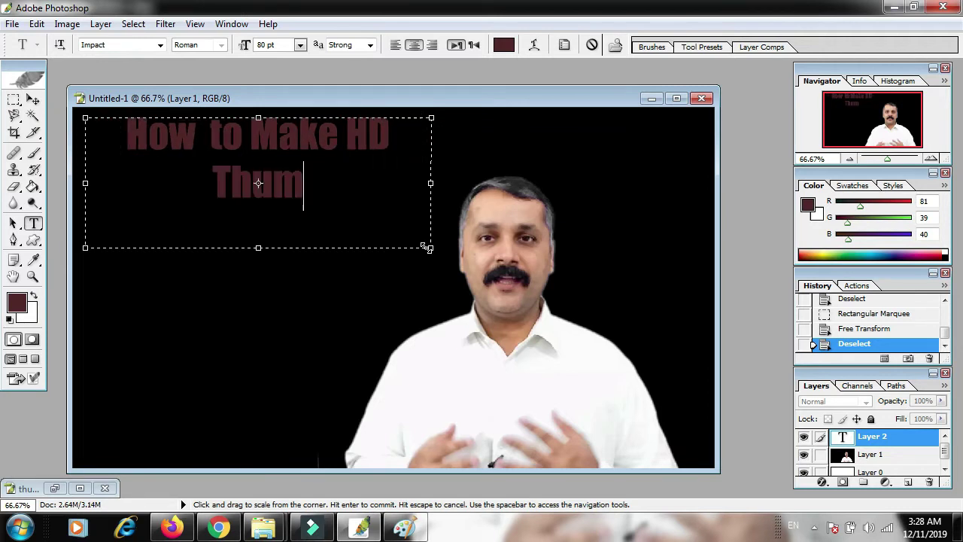
pyautogui.write('bnail')
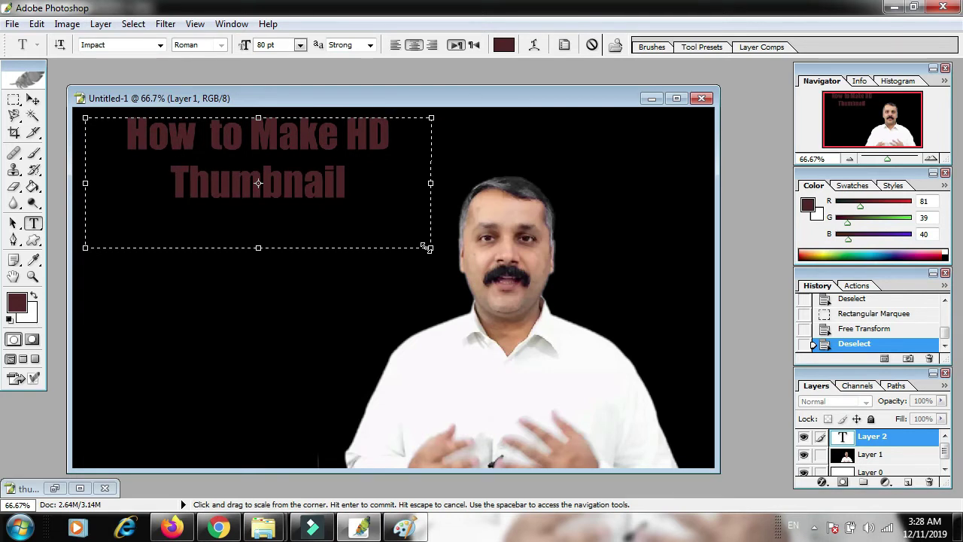
pyautogui.write(' in')
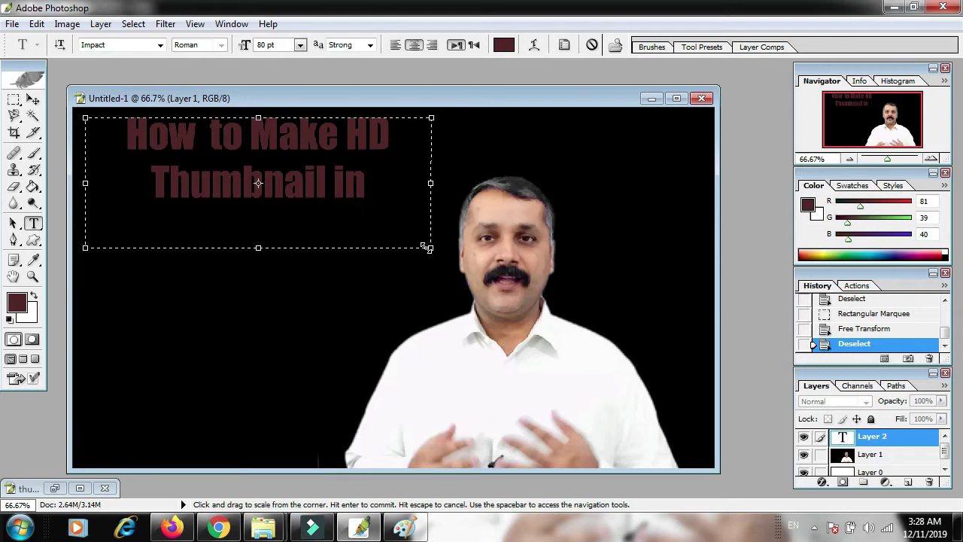
pyautogui.write(' Adobe')
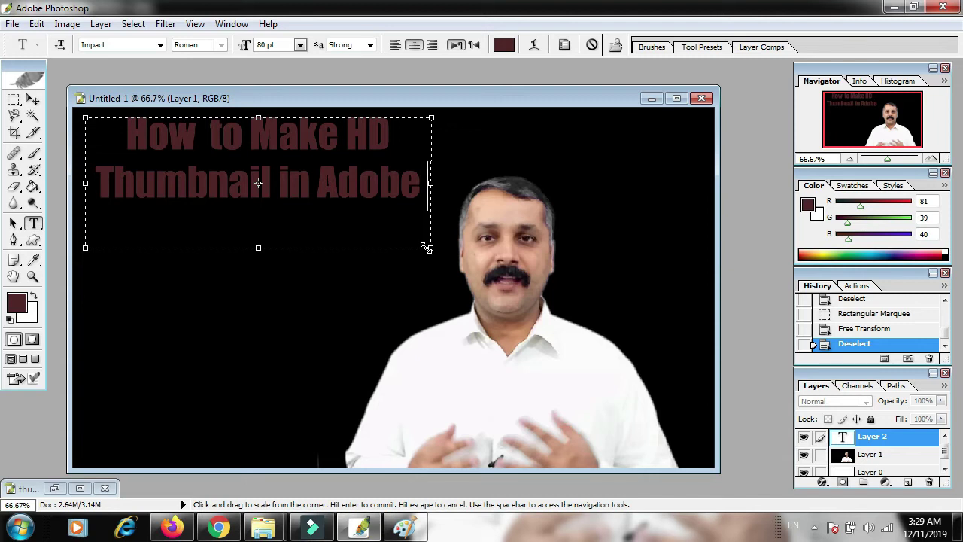
pyautogui.press('Return')
pyautogui.write('PS')
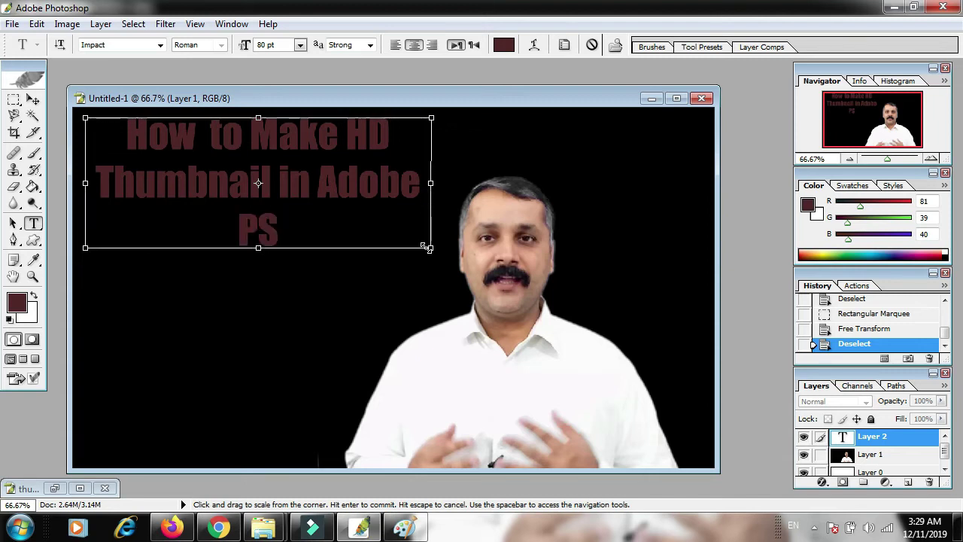
# Step: Expand "PS" in the heading's last line to "Photo Shop"
pyautogui.hotkey('ctrl', 'a')
pyautogui.click(336, 233)
pyautogui.click(259, 230)
pyautogui.write('hoto')
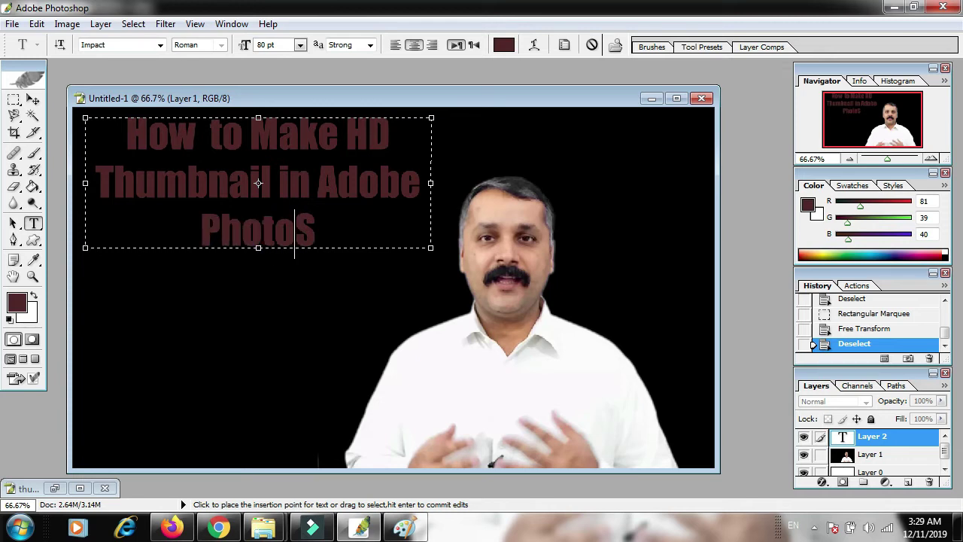
pyautogui.write(' Shop')
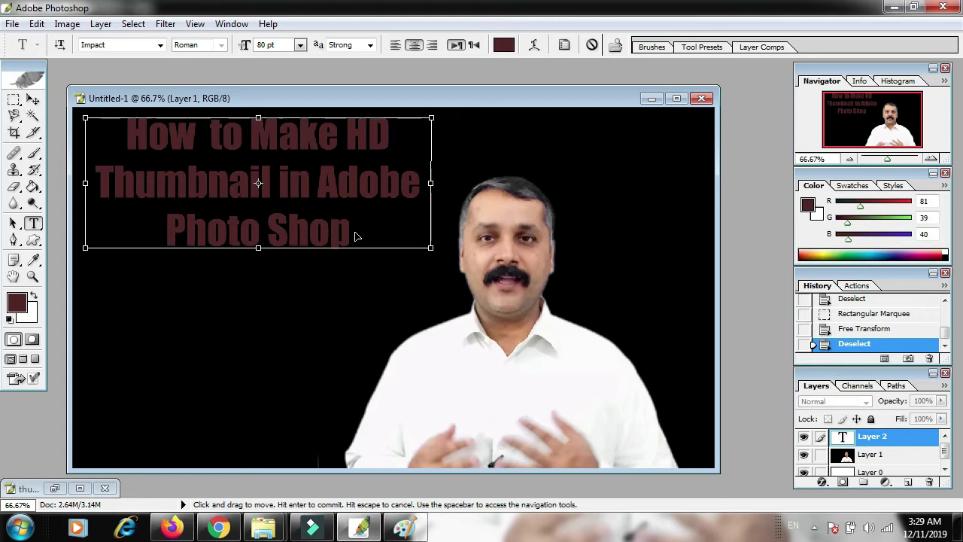
# Step: Set the color of the whole heading text to bright yellow (FFFC00) and commit the text
pyautogui.hotkey('ctrl', 'a')
pyautogui.click(503, 46)
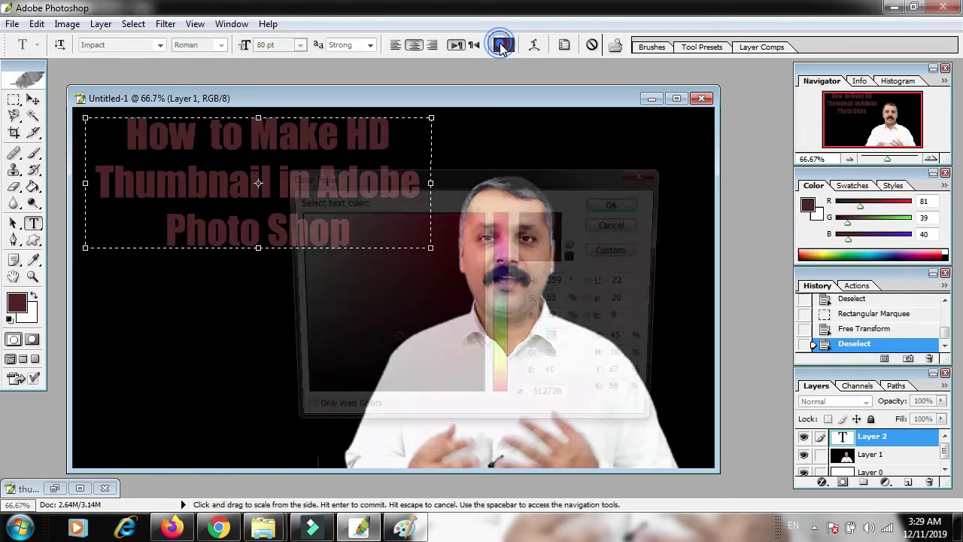
pyautogui.moveTo(508, 379); pyautogui.dragTo(505, 371)
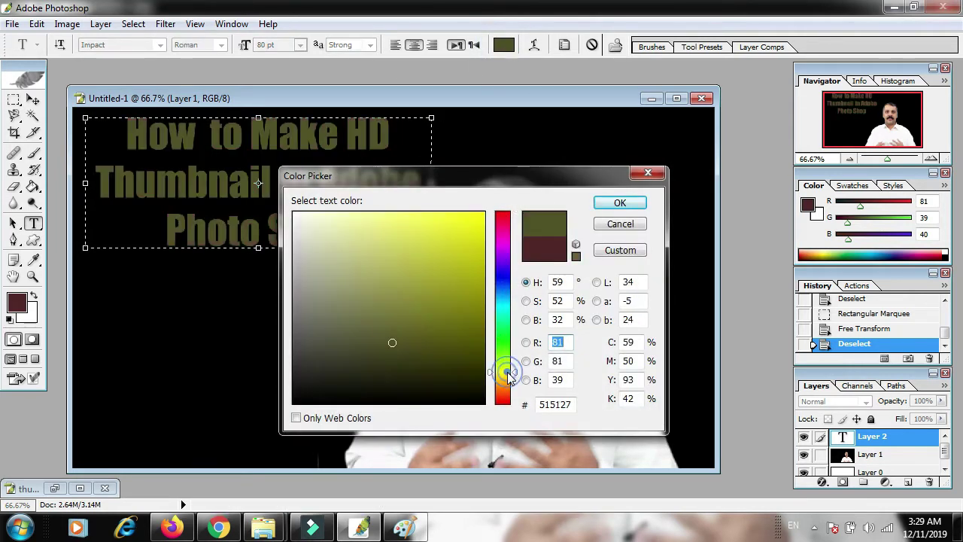
pyautogui.click(472, 216)
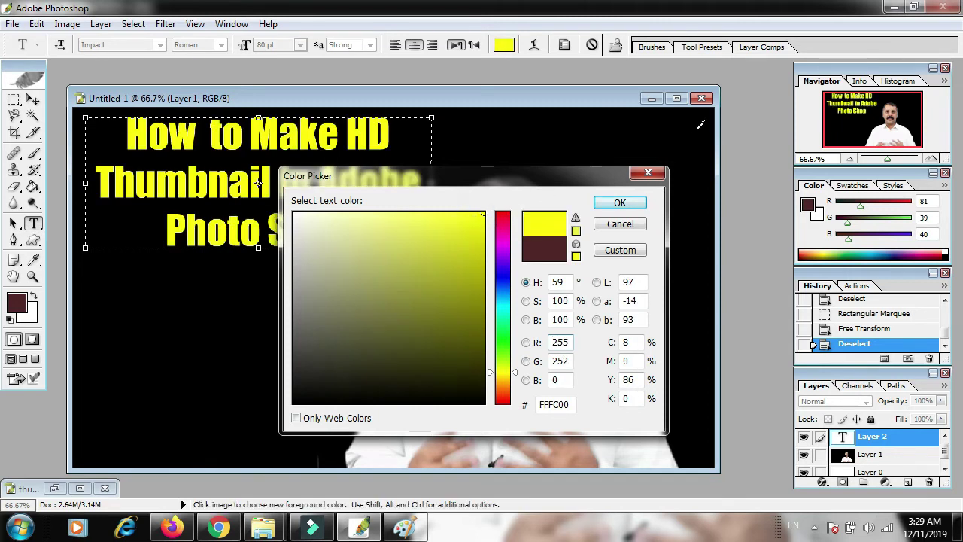
pyautogui.click(619, 203)
pyautogui.click(14, 98)
# Step: Scale the yellow heading to about 110% width and 132% height, fitting it between the canvas edge and the man's head, and apply the transform
pyautogui.click(32, 101)
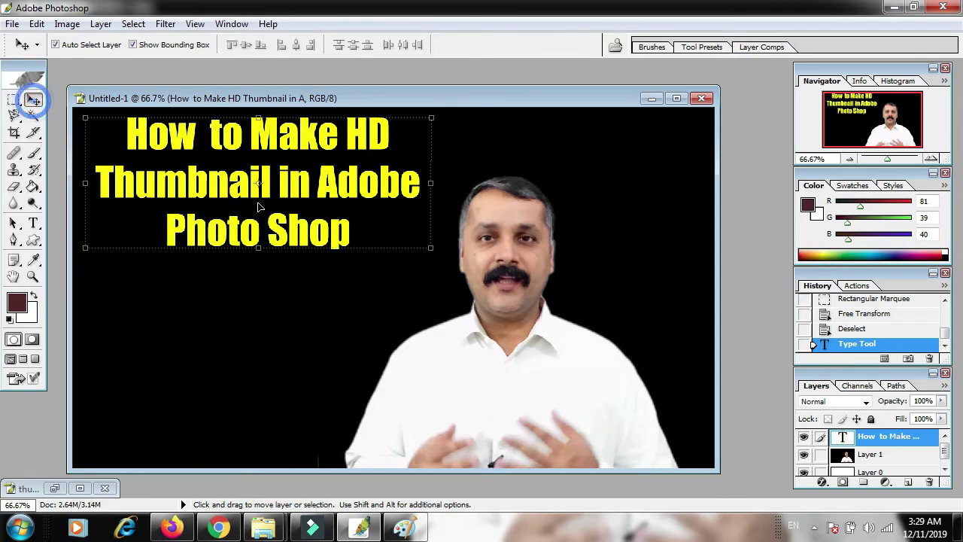
pyautogui.moveTo(429, 249); pyautogui.dragTo(495, 314)
pyautogui.moveTo(400, 224); pyautogui.dragTo(388, 227)
pyautogui.moveTo(484, 218); pyautogui.dragTo(454, 217)
pyautogui.moveTo(263, 313); pyautogui.dragTo(267, 289)
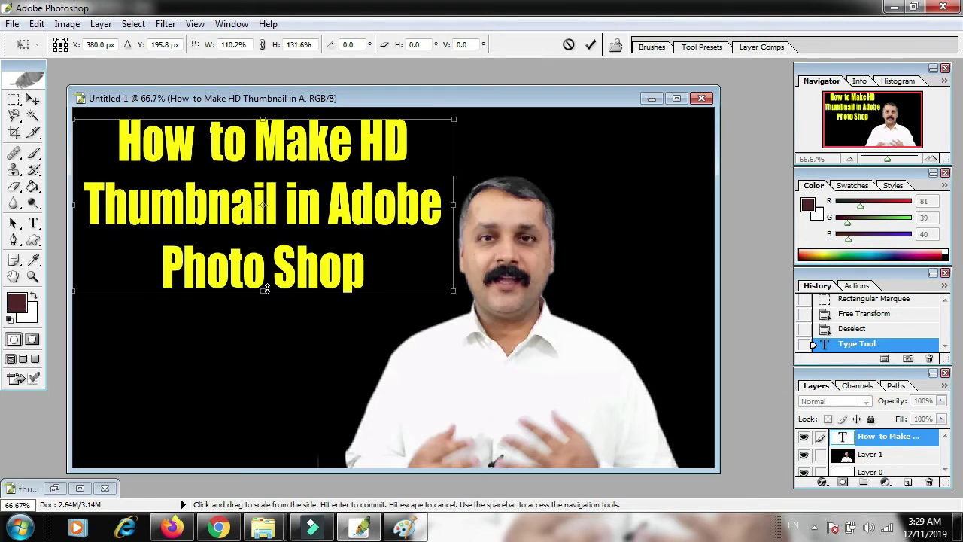
pyautogui.click(13, 99)
pyautogui.click(406, 210)
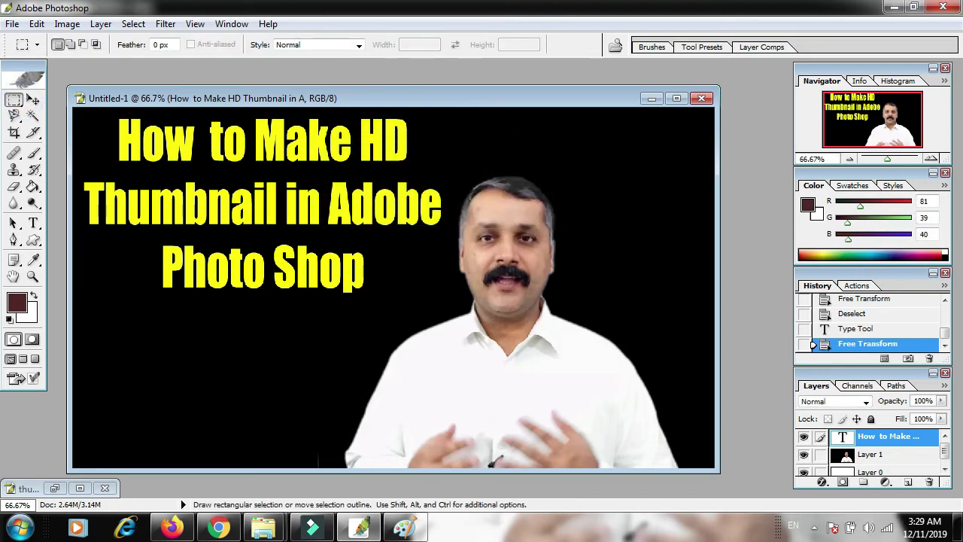
# Step: Duplicate the yellow heading into the area beneath it and replace the copy's text with "Step By Step Tutorials"
pyautogui.click(33, 100)
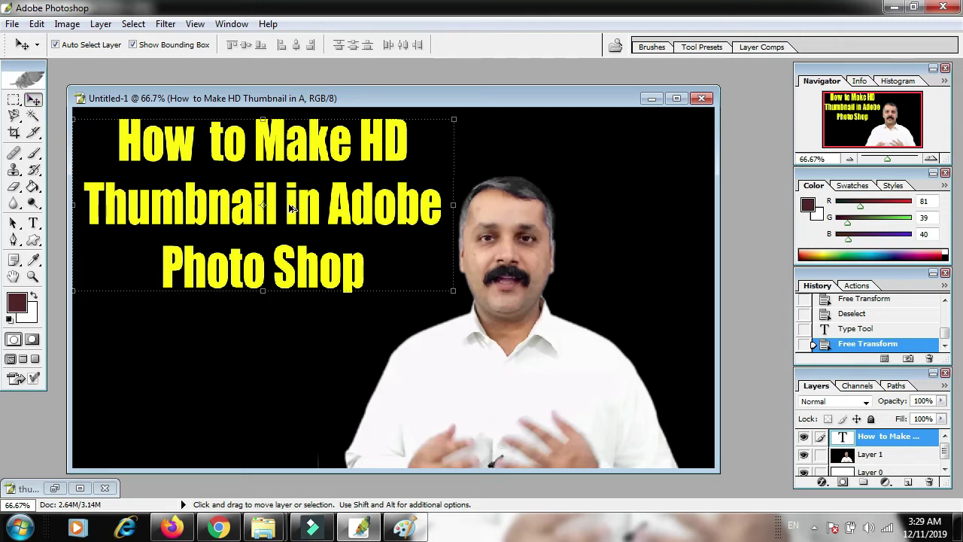
pyautogui.moveTo(292, 209); pyautogui.dragTo(289, 367)
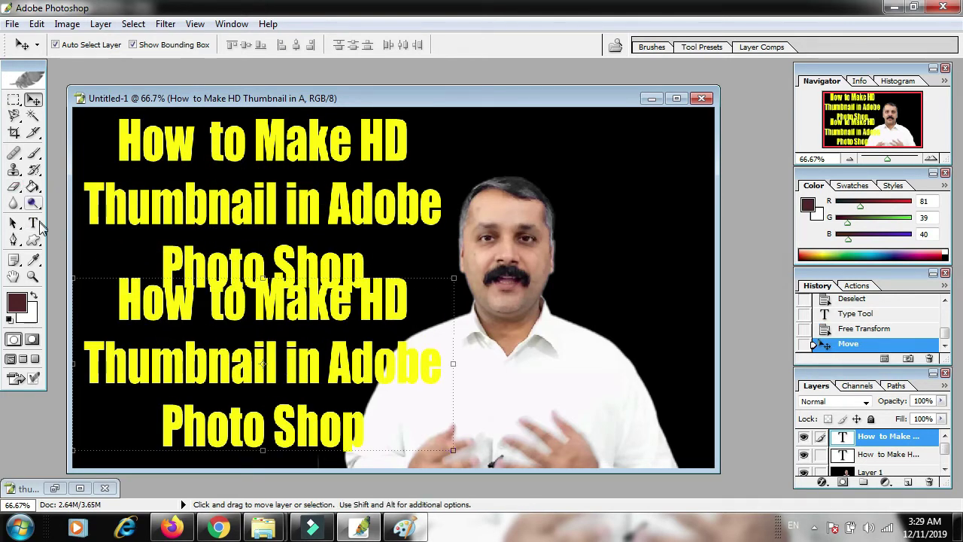
pyautogui.click(33, 223)
pyautogui.click(256, 381)
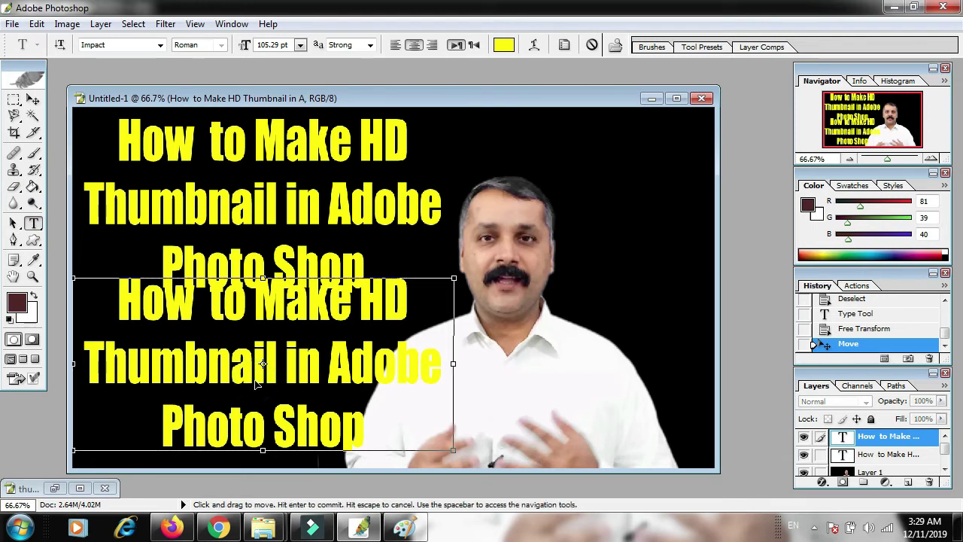
pyautogui.hotkey('ctrl', 'a')
pyautogui.write('Step By')
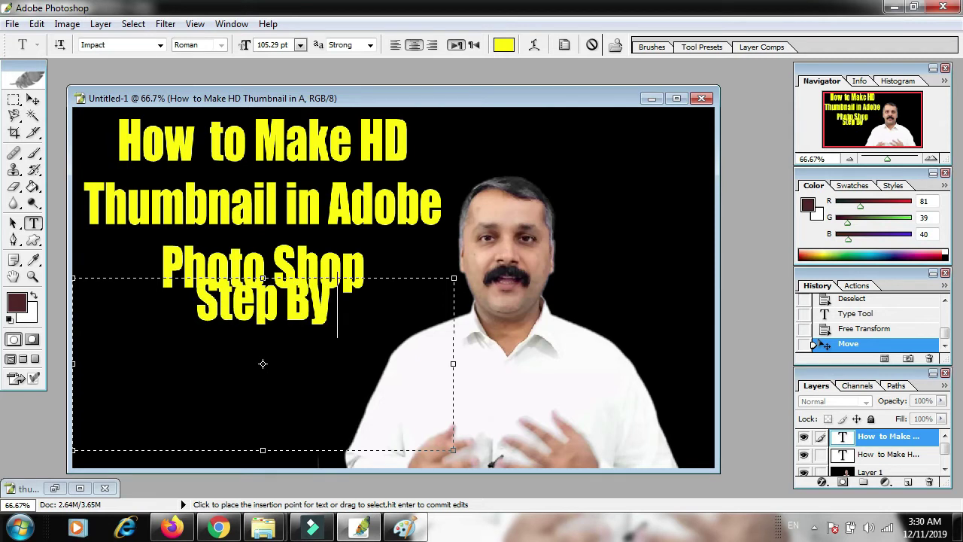
pyautogui.write(' Step ')
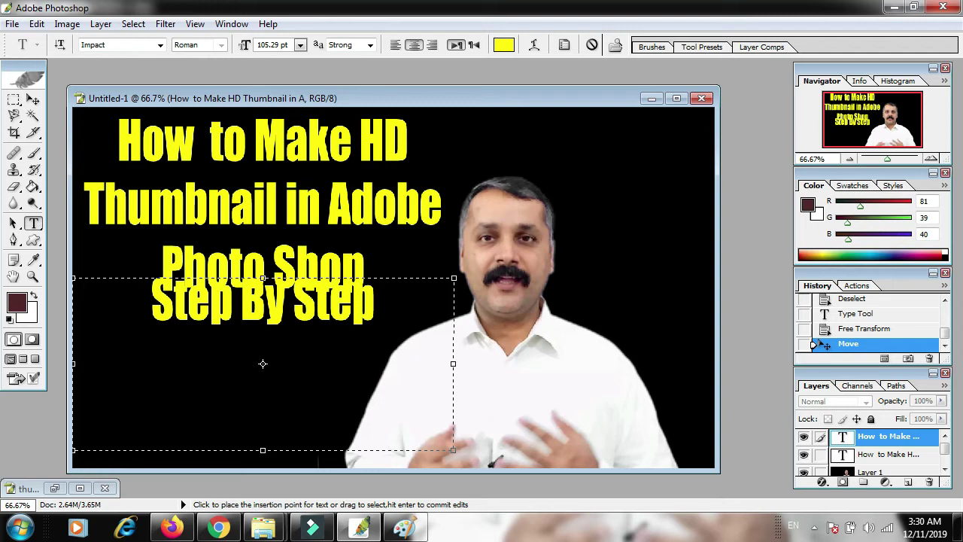
pyautogui.write('Tu')
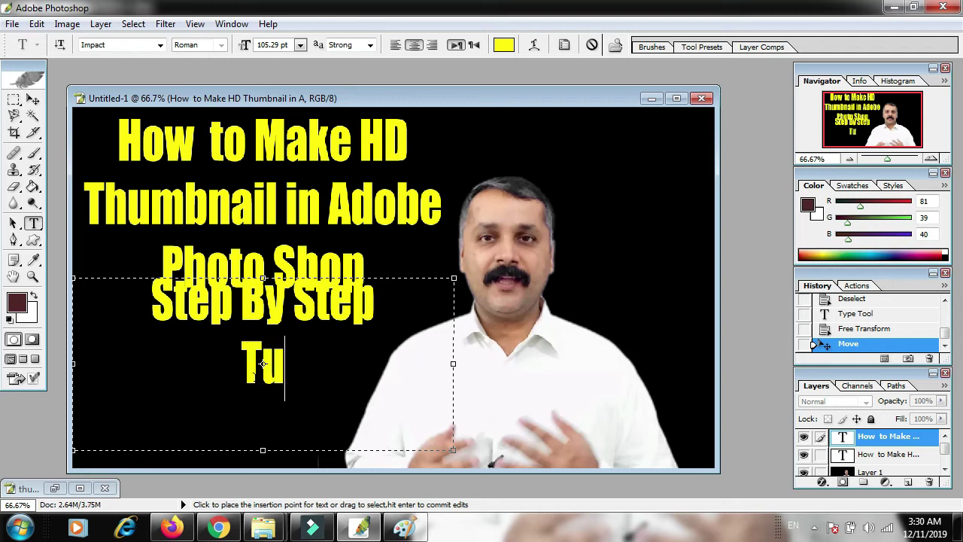
pyautogui.write('torials')
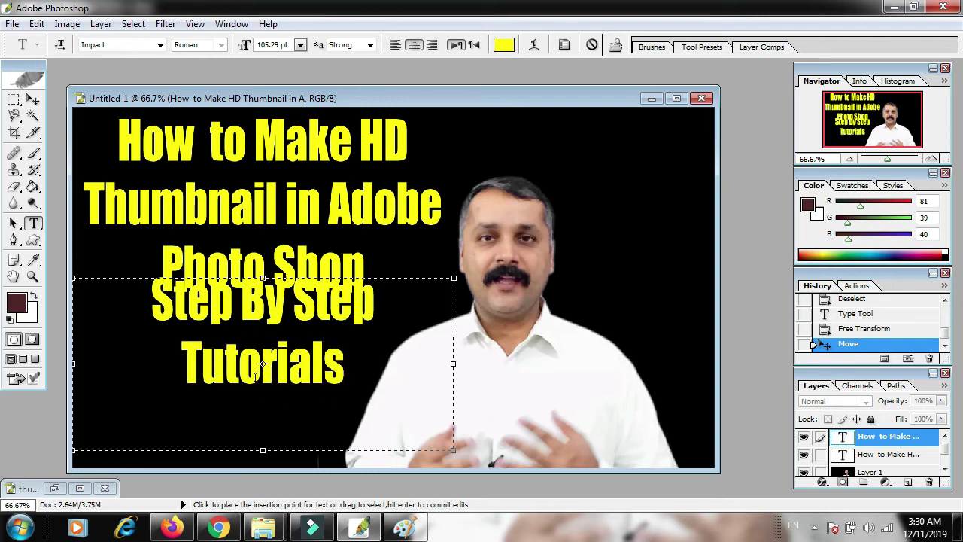
# Step: Move the "Step By Step Tutorials" text clear below the heading and set its color to white (FFFFFF)
pyautogui.click(33, 99)
pyautogui.moveTo(243, 301); pyautogui.dragTo(201, 360)
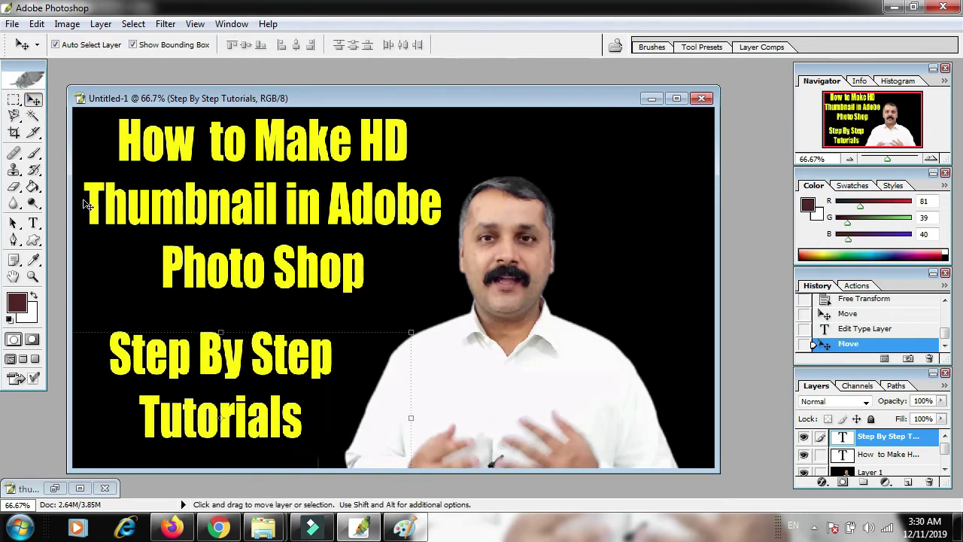
pyautogui.click(32, 223)
pyautogui.click(252, 354)
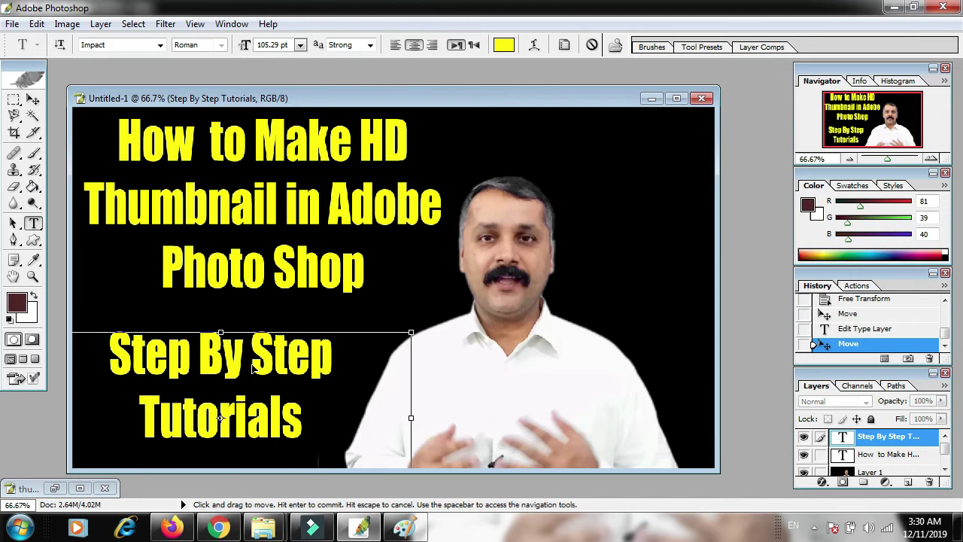
pyautogui.hotkey('ctrl', 'a')
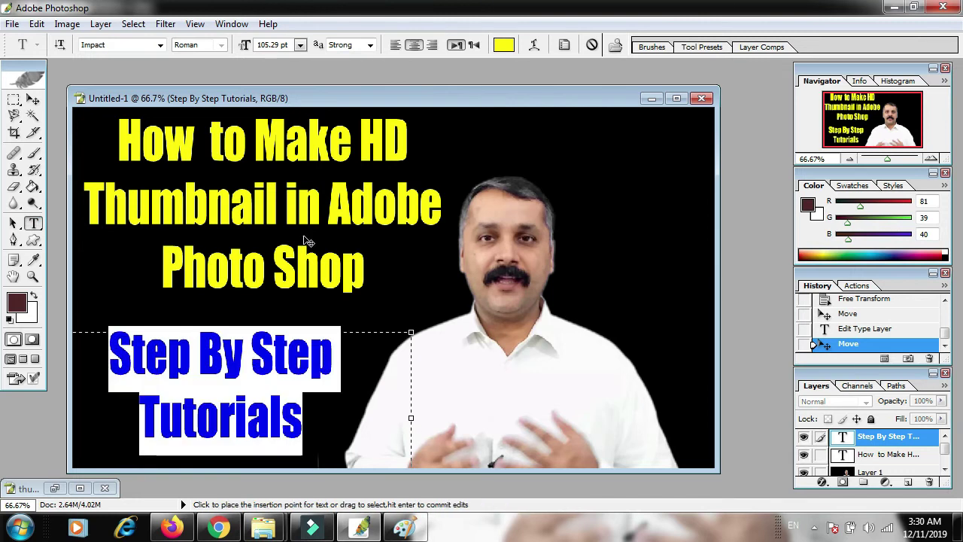
pyautogui.click(503, 47)
pyautogui.moveTo(301, 235); pyautogui.dragTo(294, 214)
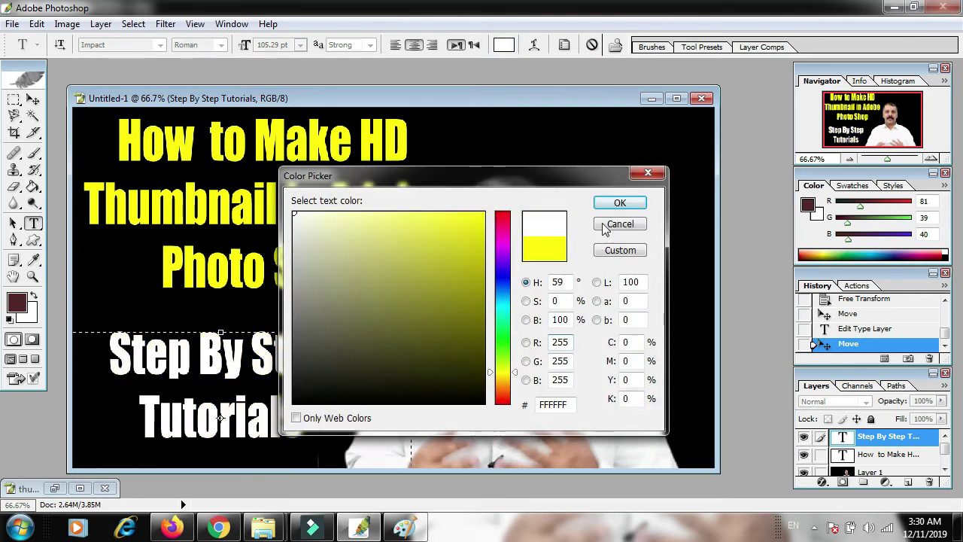
pyautogui.click(619, 202)
pyautogui.click(21, 97)
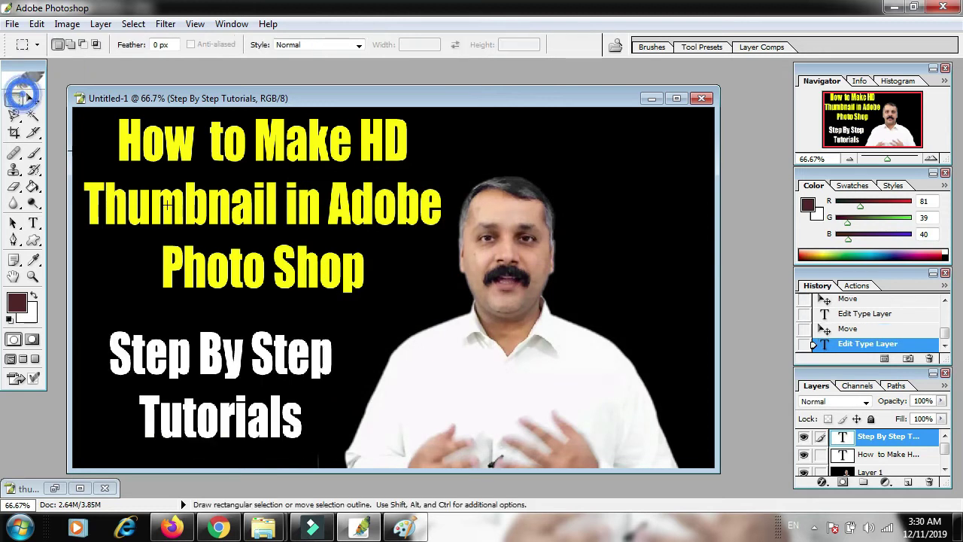
# Step: Scale the white subtitle to about 106% width and 105% height, center it in the space beneath the heading, and apply the transform
pyautogui.click(32, 99)
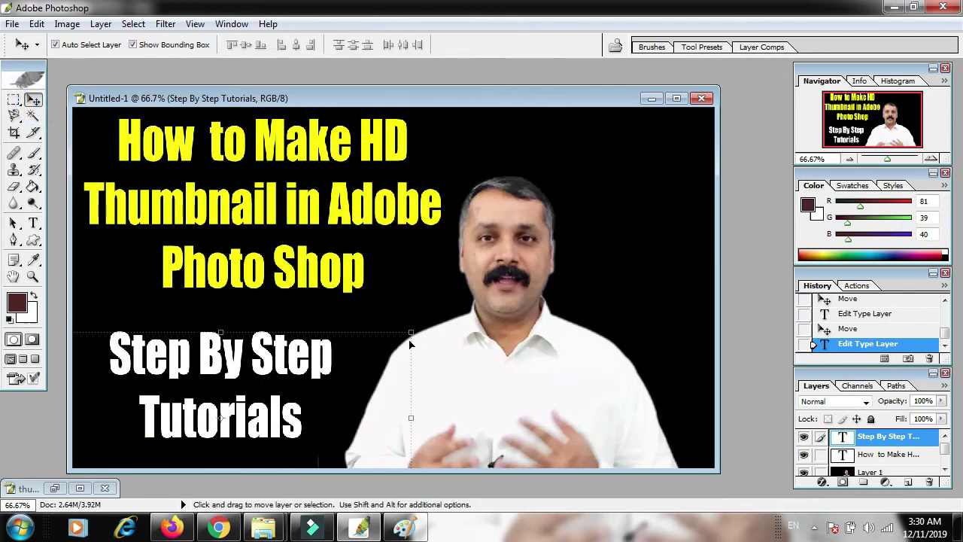
pyautogui.moveTo(411, 334); pyautogui.dragTo(434, 325)
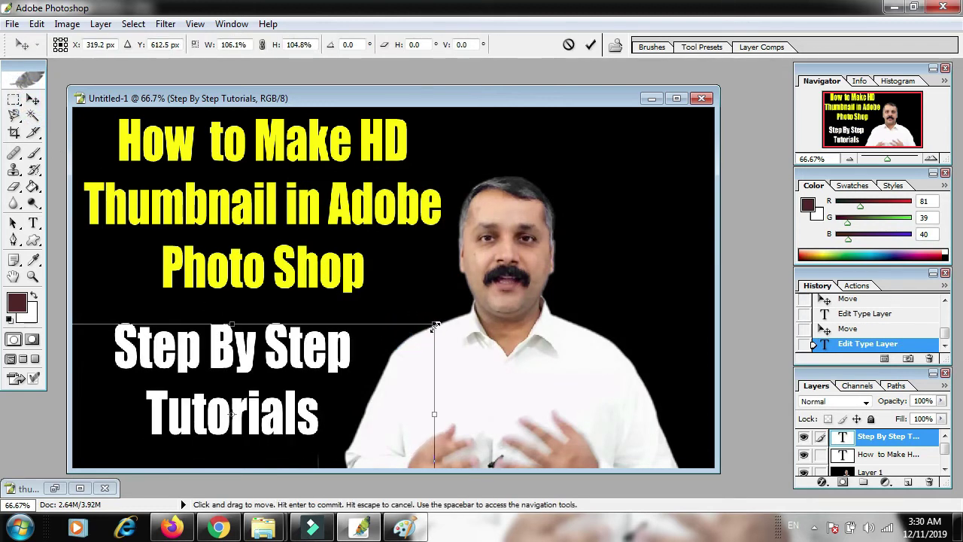
pyautogui.moveTo(267, 369); pyautogui.dragTo(256, 365)
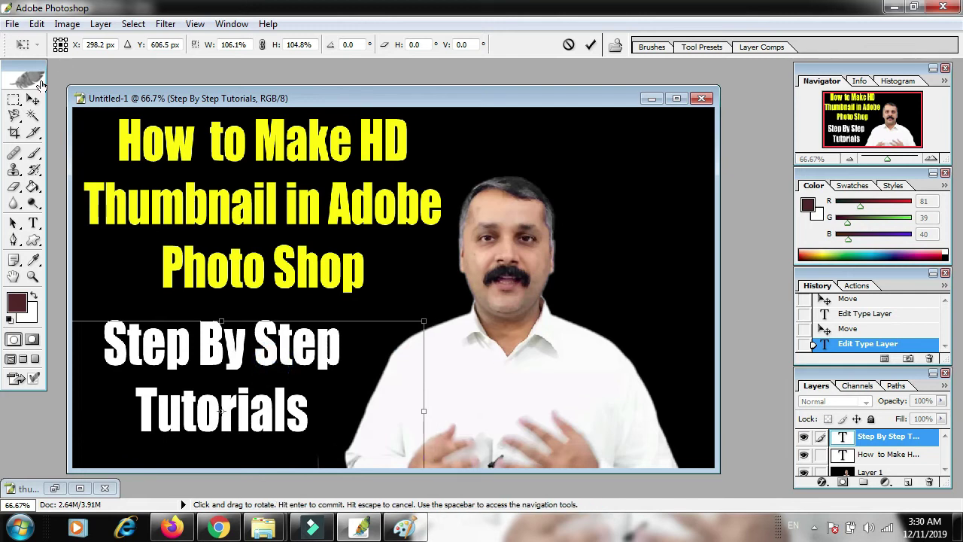
pyautogui.click(15, 100)
pyautogui.click(425, 212)
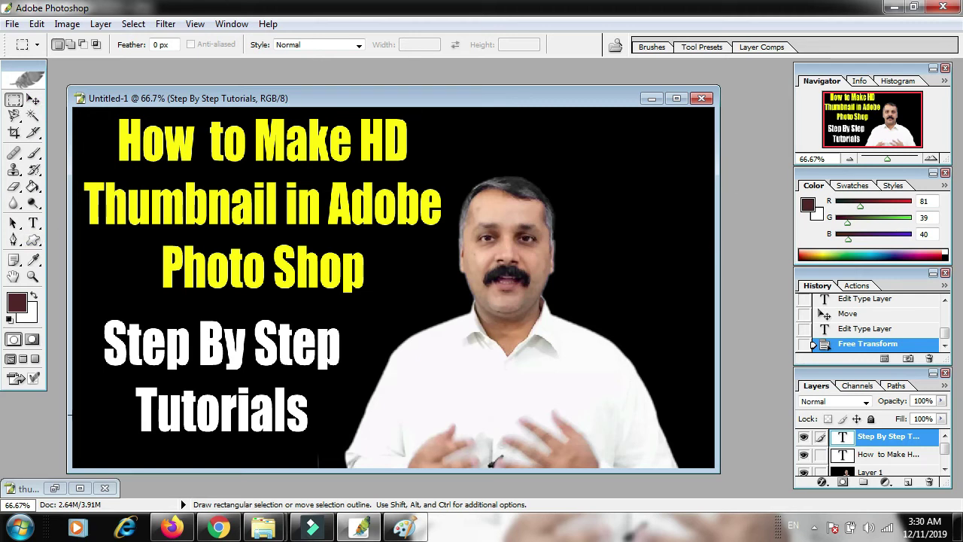
# Step: Switch to Chrome, open Google in a new tab and search for images of "adobe ps"
pyautogui.moveTo(218, 527)
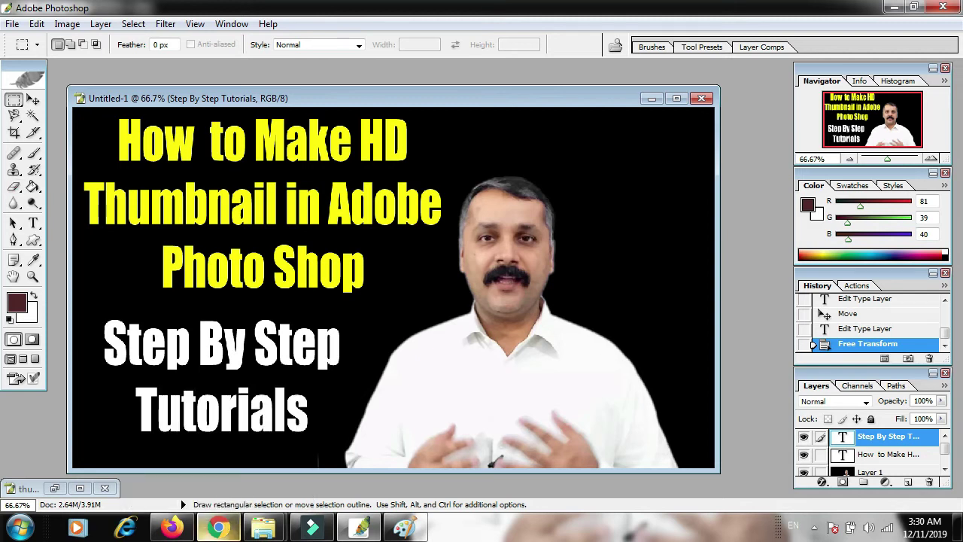
pyautogui.hotkey('alt', 'Tab')
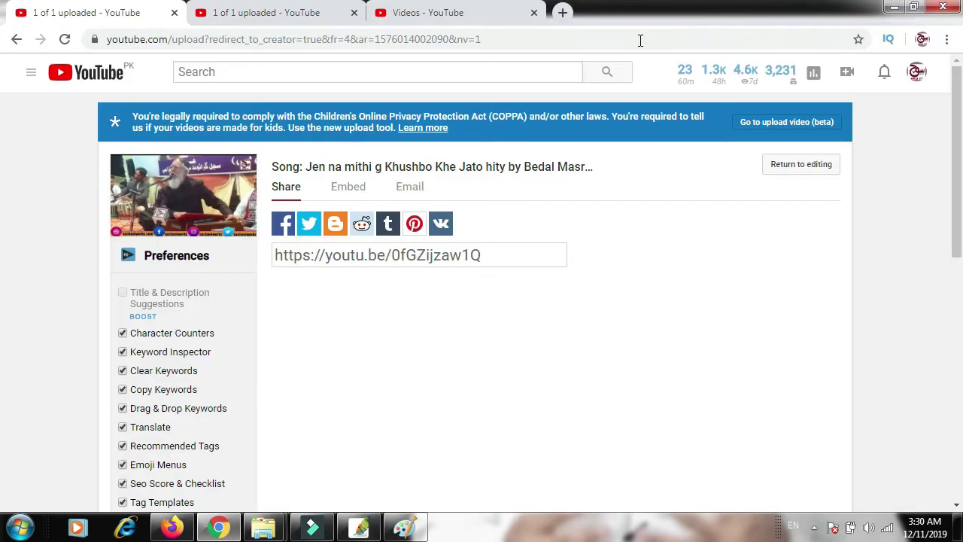
pyautogui.click(561, 14)
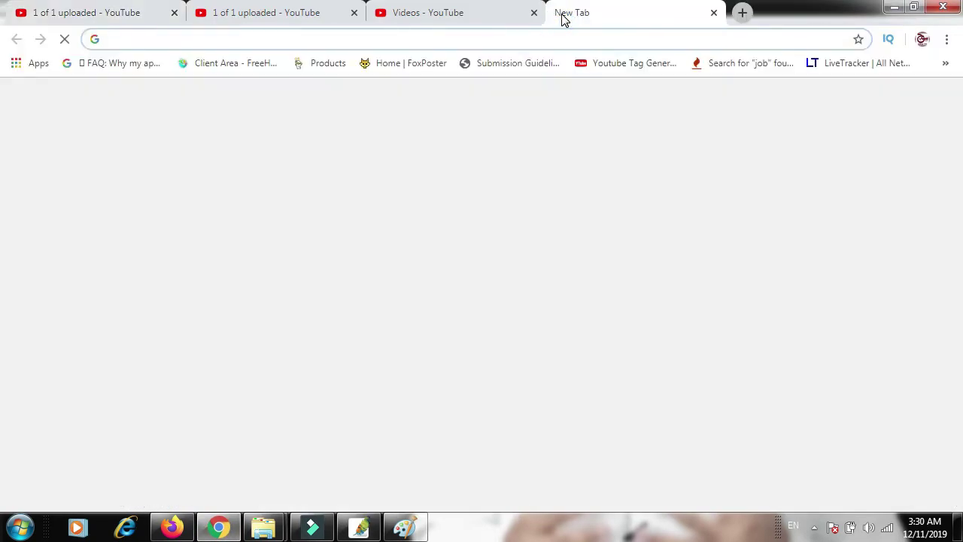
pyautogui.write('goo')
pyautogui.press('Return')
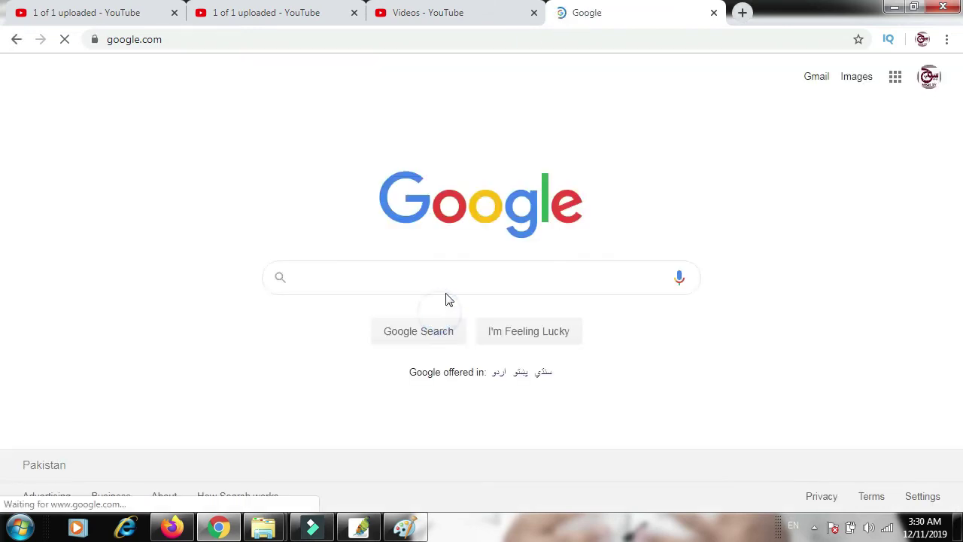
pyautogui.click(451, 277)
pyautogui.write('adobe ps')
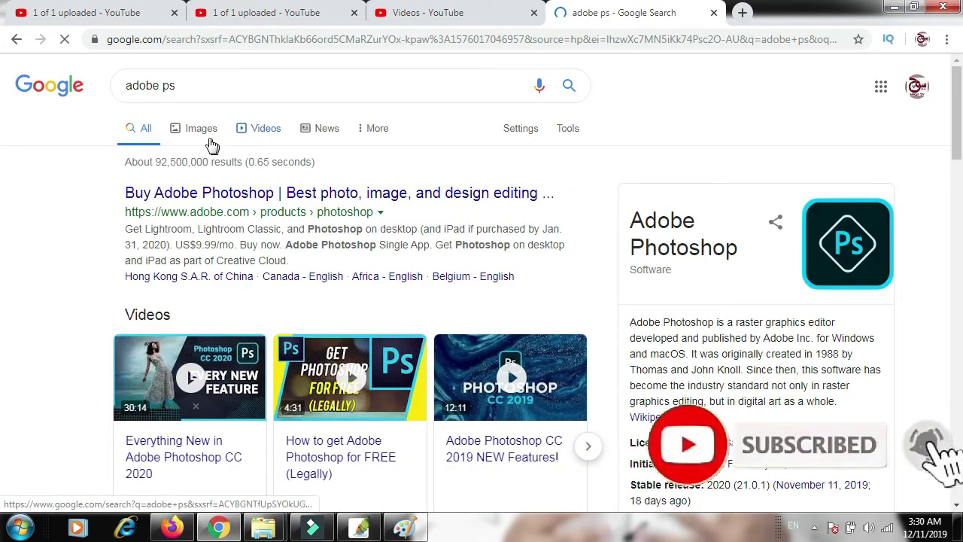
pyautogui.click(199, 132)
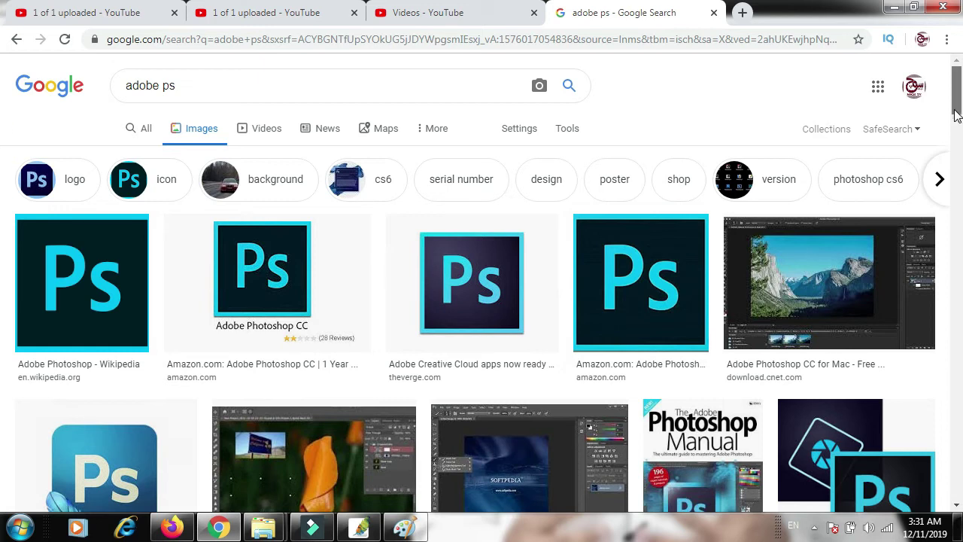
# Step: Open the PC Wonderland result with the blue Ps logo and feather in a new tab and copy its image
pyautogui.scroll(-2, 957, 113)
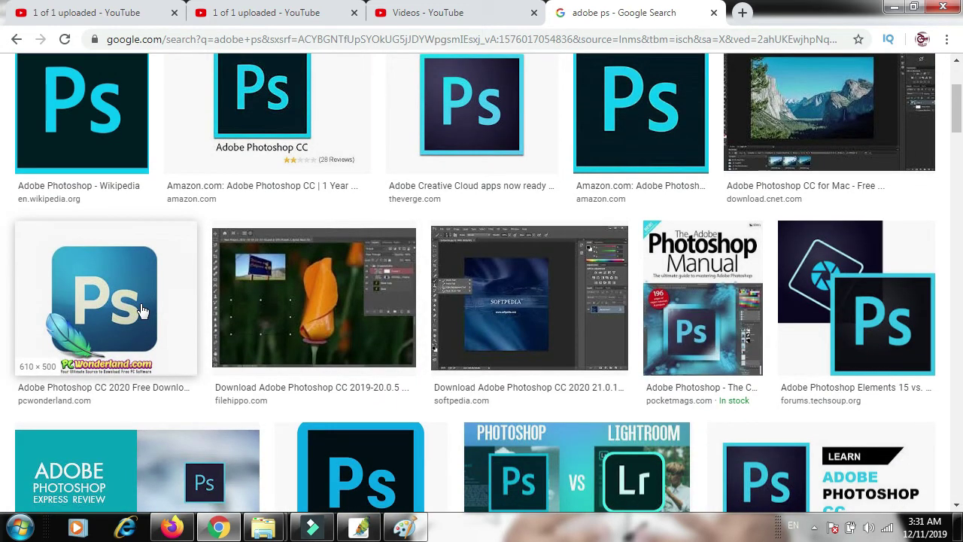
pyautogui.rightClick(142, 310)
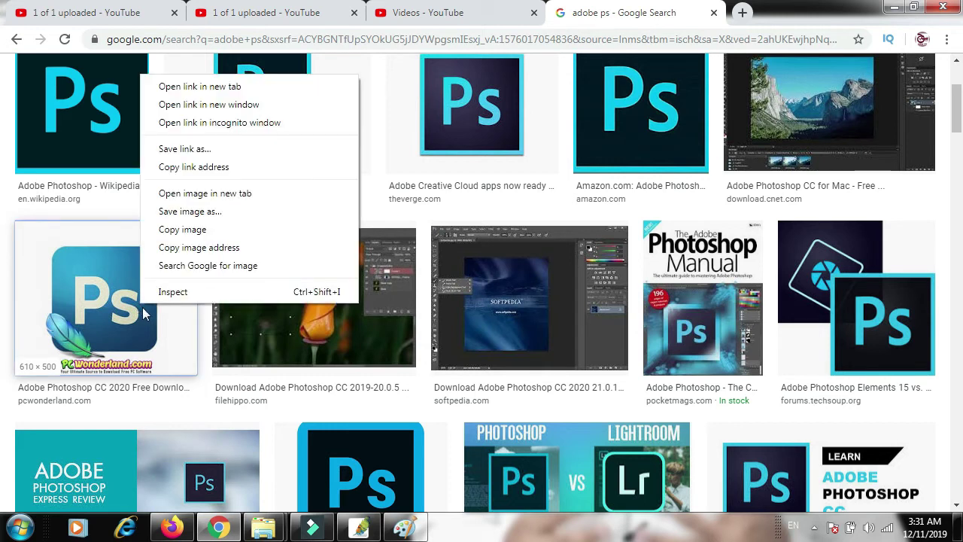
pyautogui.click(233, 88)
pyautogui.click(666, 13)
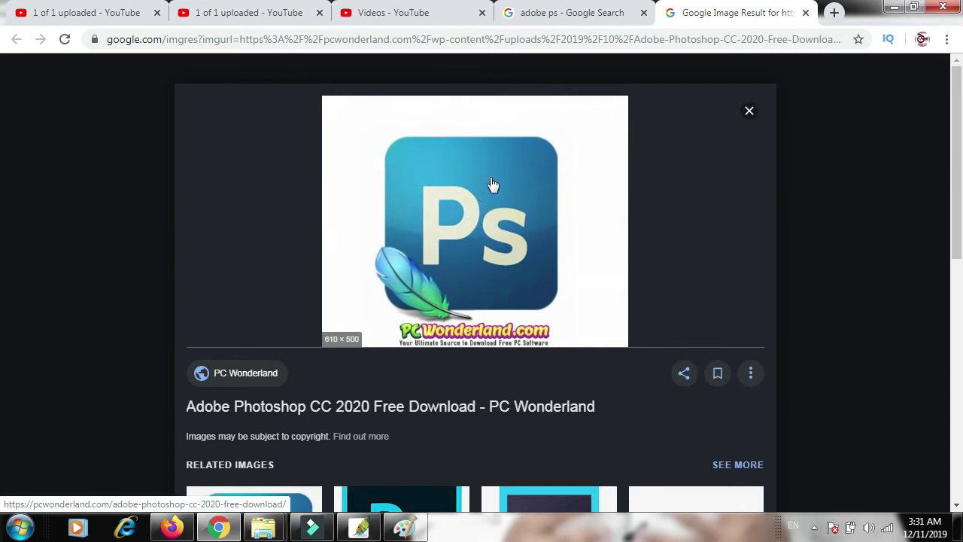
pyautogui.rightClick(490, 180)
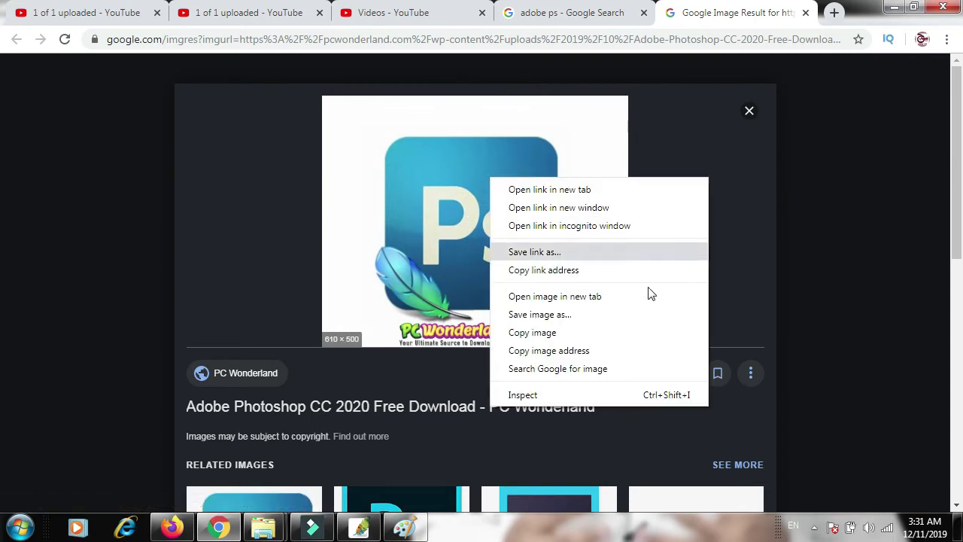
pyautogui.click(555, 332)
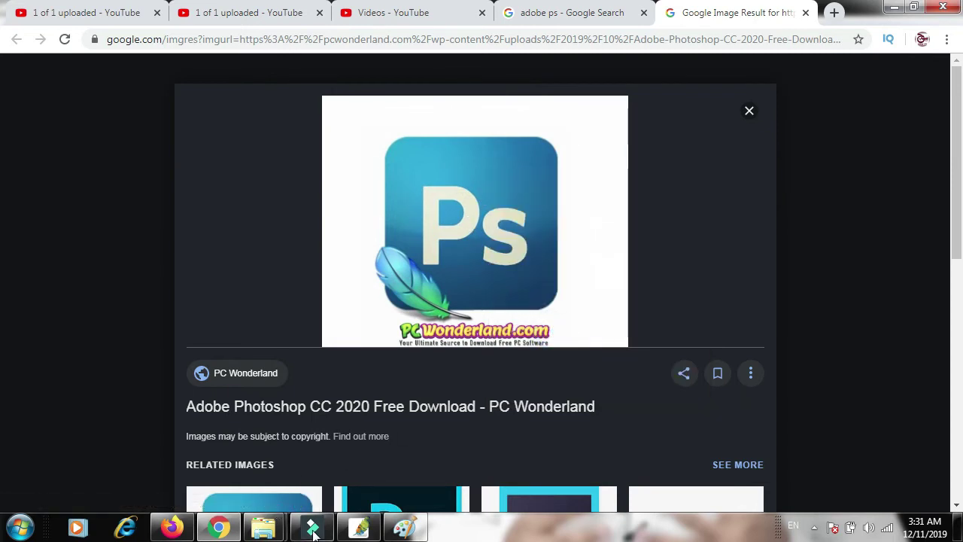
# Step: Switch to Photoshop, paste the copied Ps logo into the thumbnail, and delete its white background using the Magic Wand
pyautogui.click(369, 532)
pyautogui.hotkey('ctrl', 'v')
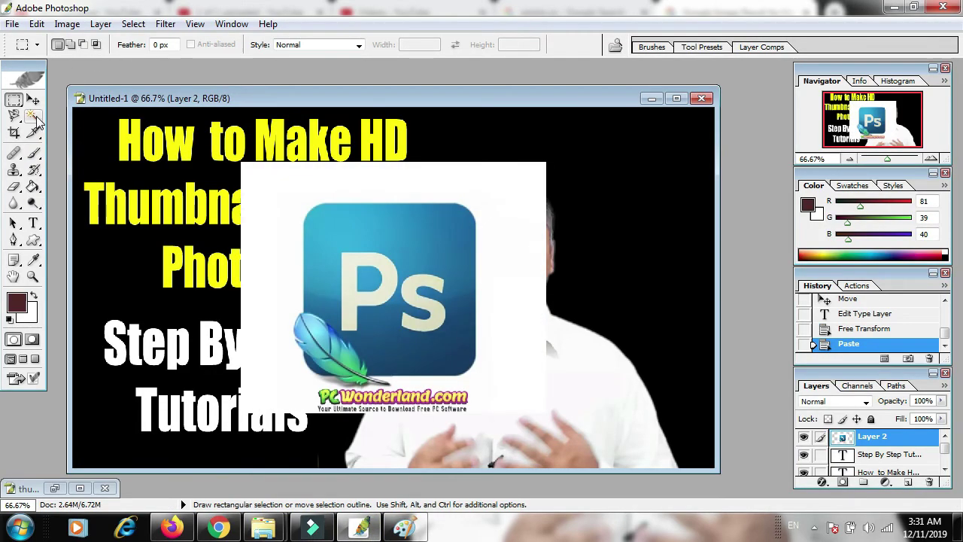
pyautogui.click(34, 117)
pyautogui.click(289, 204)
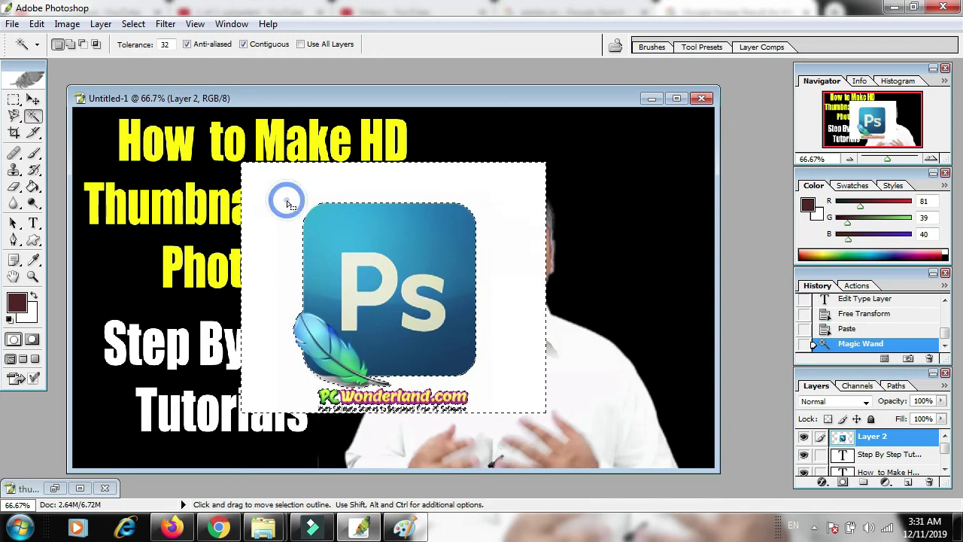
pyautogui.press('Delete')
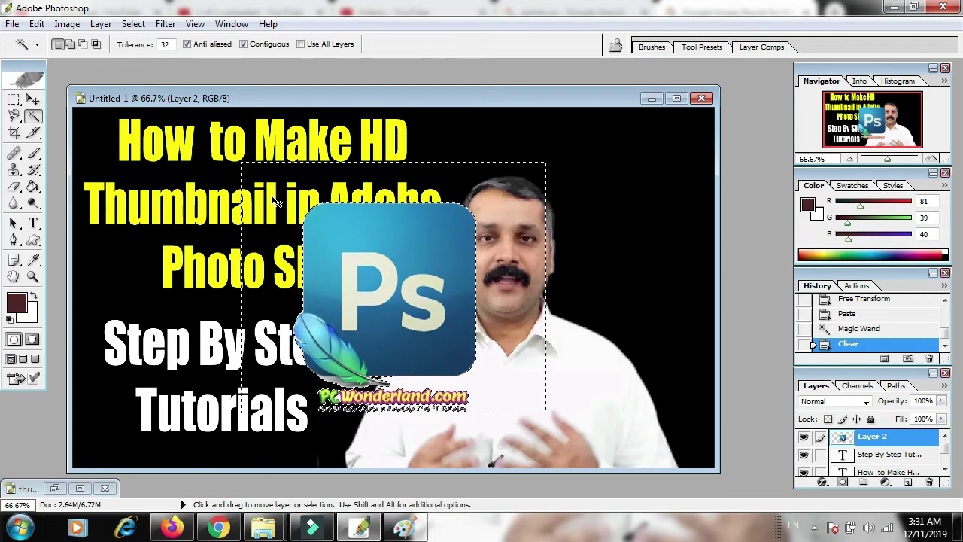
pyautogui.hotkey('ctrl', 'd')
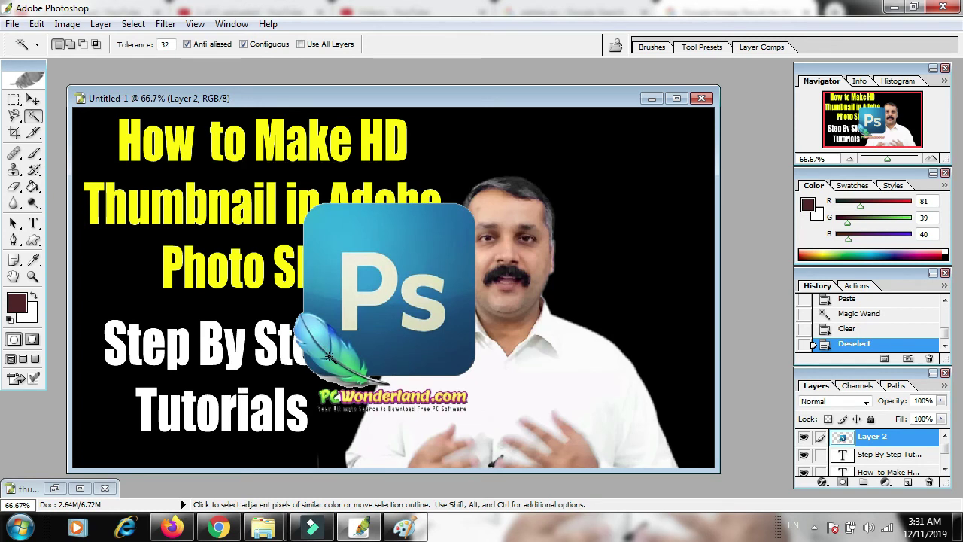
# Step: Select the PCWonderland.com watermark beneath the Ps logo with a rectangular marquee, delete it, and clear the selection
pyautogui.click(16, 101)
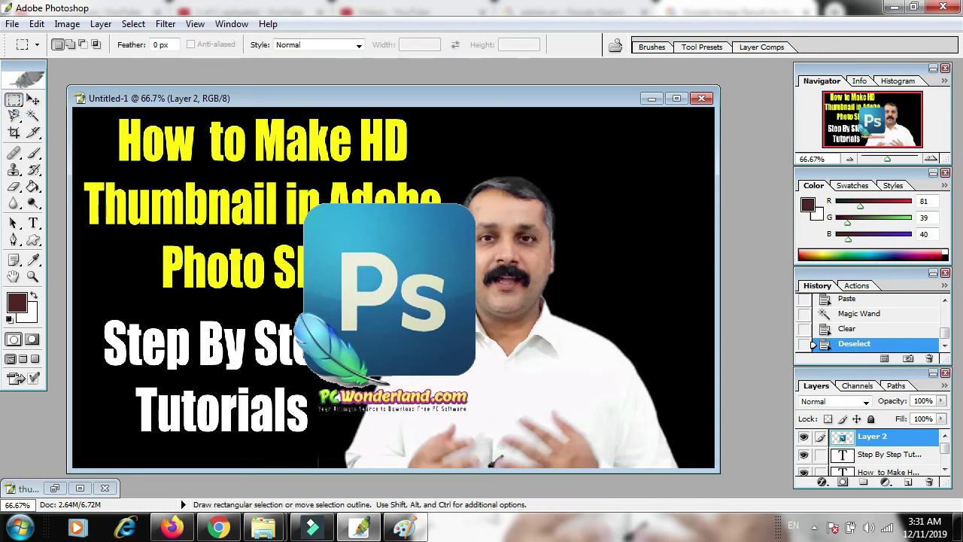
pyautogui.moveTo(306, 390); pyautogui.dragTo(380, 404)
pyautogui.moveTo(494, 426); pyautogui.dragTo(483, 420)
pyautogui.press('Delete')
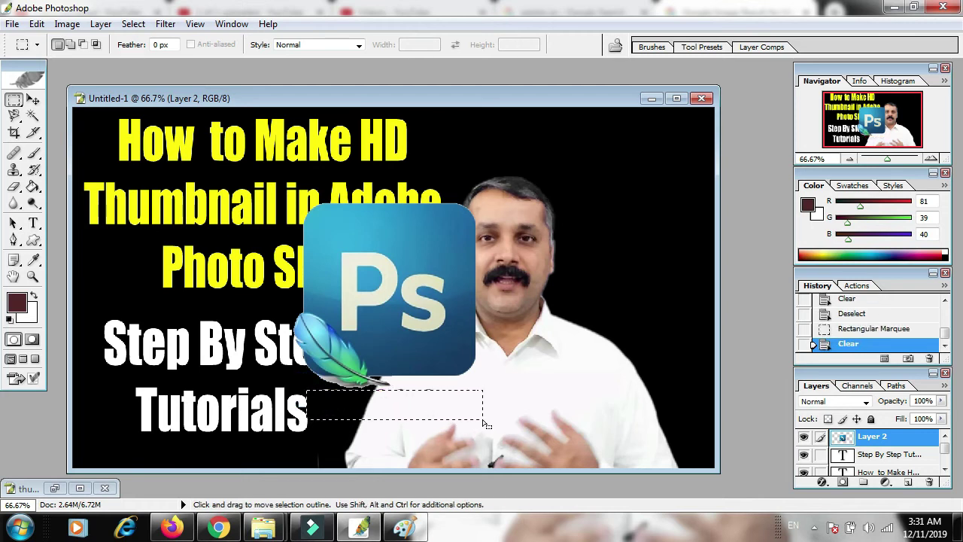
pyautogui.press('ctrl')
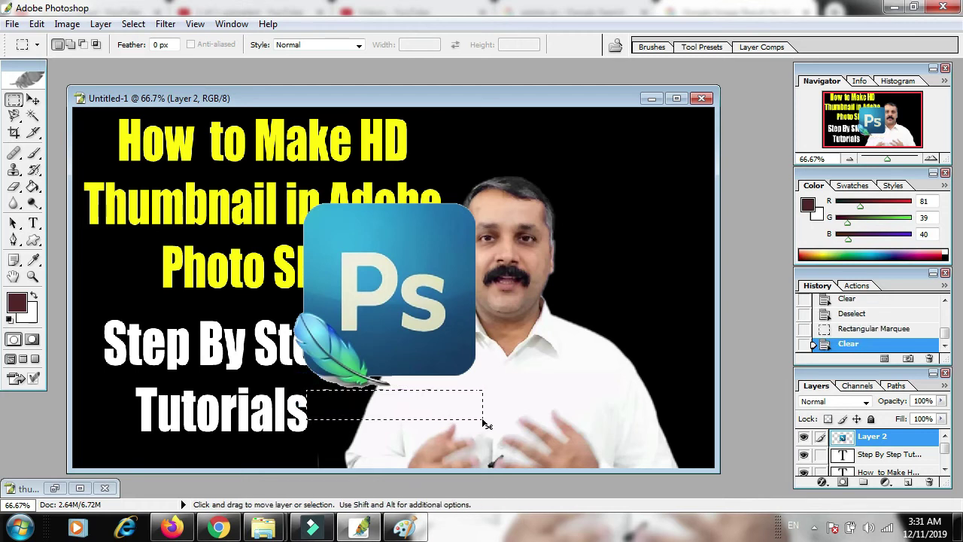
pyautogui.hotkey('ctrl', 'd')
pyautogui.click(33, 99)
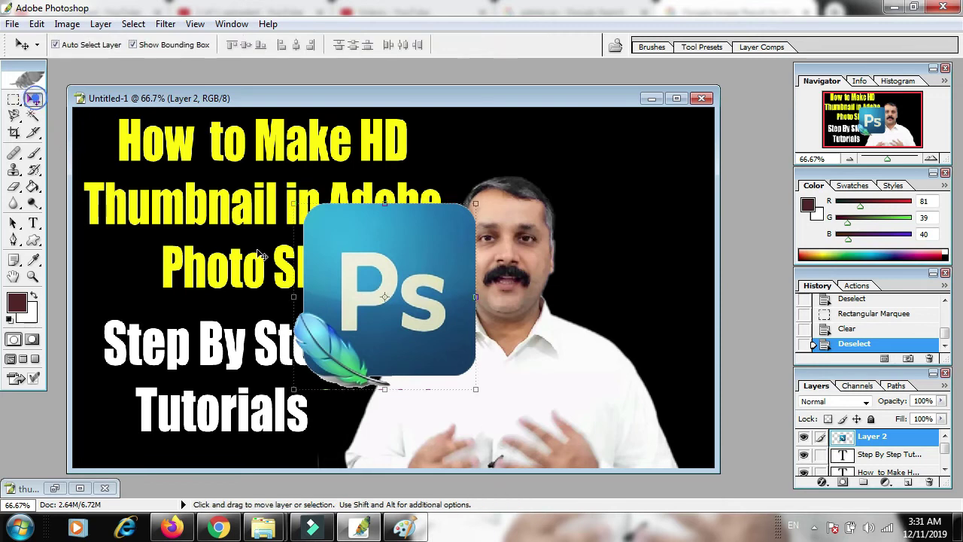
# Step: Move the Ps logo to the canvas's upper-right corner, scale it to about 58.7% width and 55.2% height, and apply the transformation
pyautogui.moveTo(462, 286); pyautogui.dragTo(697, 205)
pyautogui.moveTo(521, 307); pyautogui.dragTo(602, 217)
pyautogui.moveTo(680, 156); pyautogui.dragTo(666, 167)
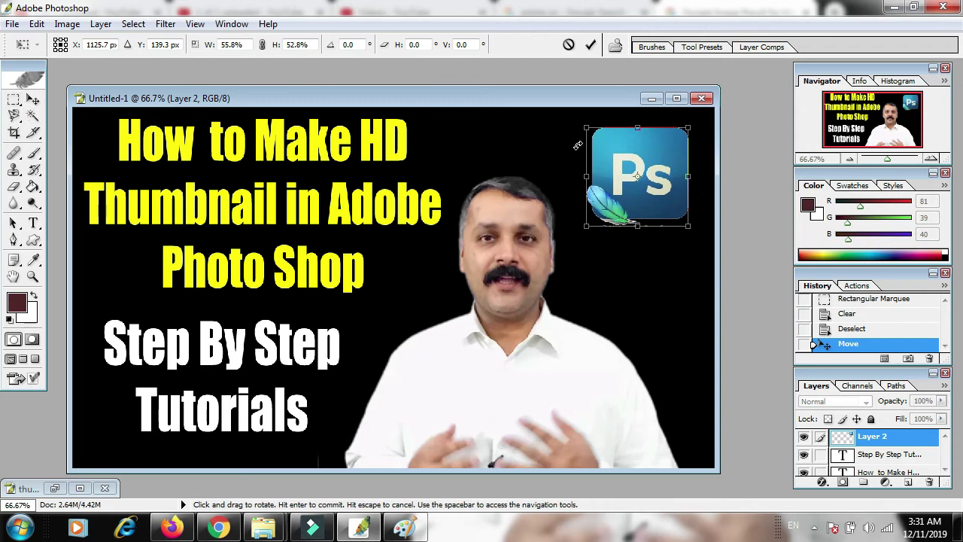
pyautogui.moveTo(586, 126)
pyautogui.mouseDown()
pyautogui.moveTo(562, 110)
pyautogui.moveTo(577, 118)
pyautogui.mouseUp()
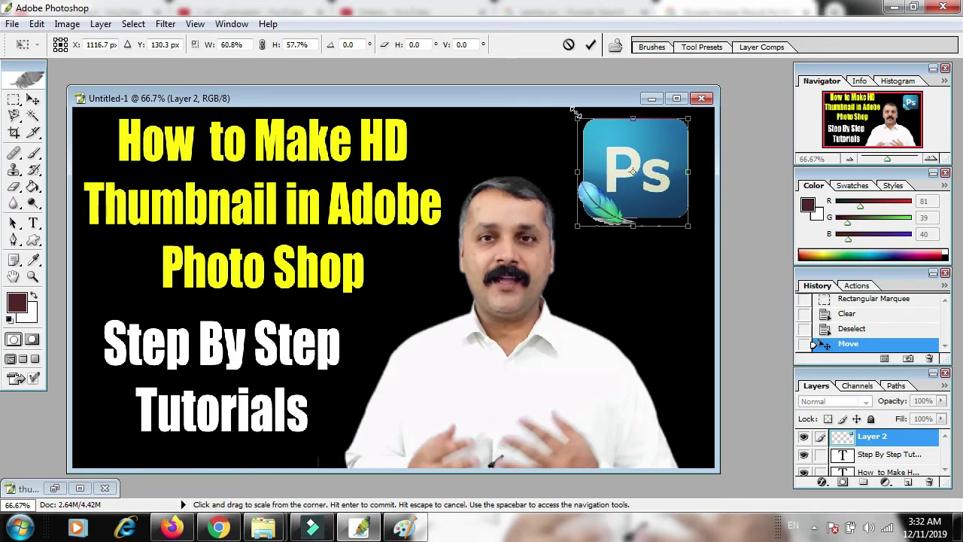
pyautogui.moveTo(647, 145)
pyautogui.mouseDown()
pyautogui.moveTo(659, 219)
pyautogui.moveTo(655, 159)
pyautogui.mouseUp()
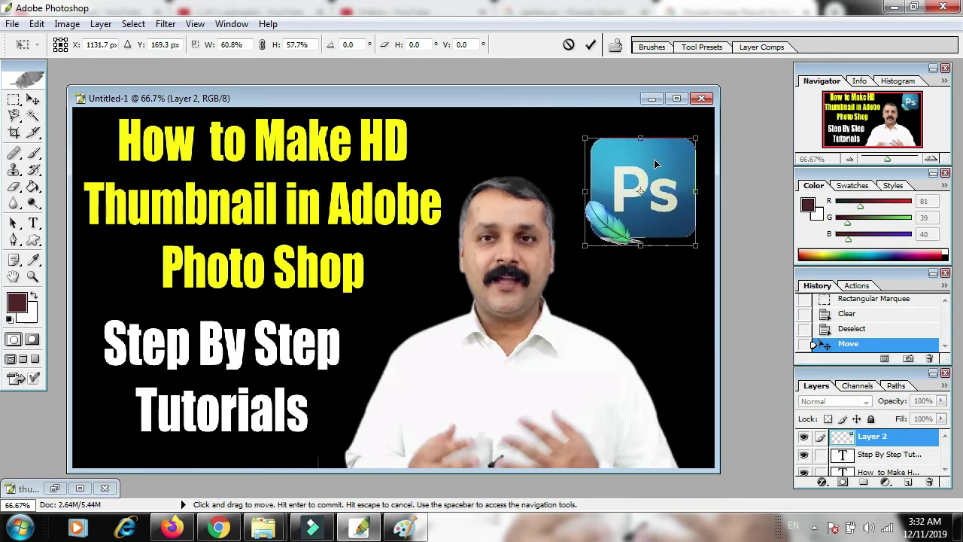
pyautogui.moveTo(585, 245); pyautogui.dragTo(588, 247)
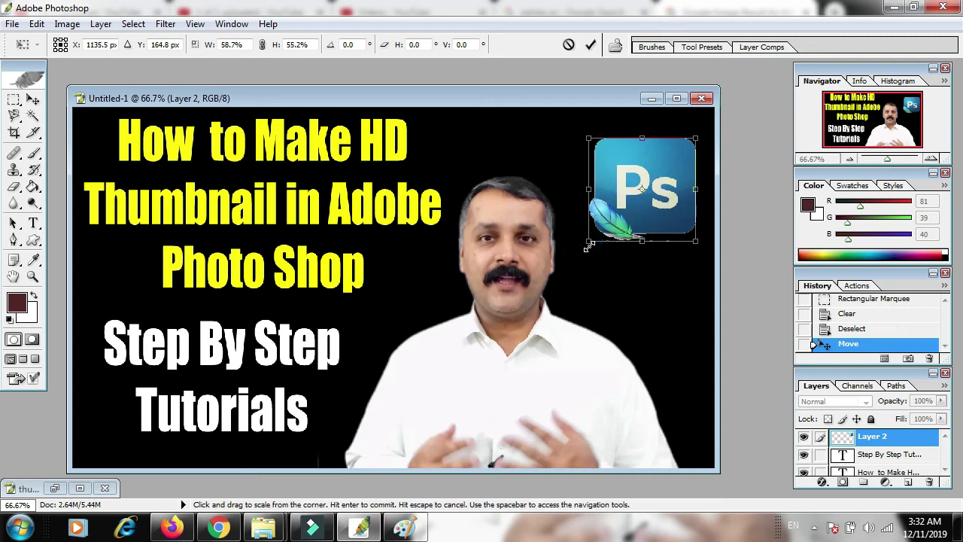
pyautogui.click(13, 99)
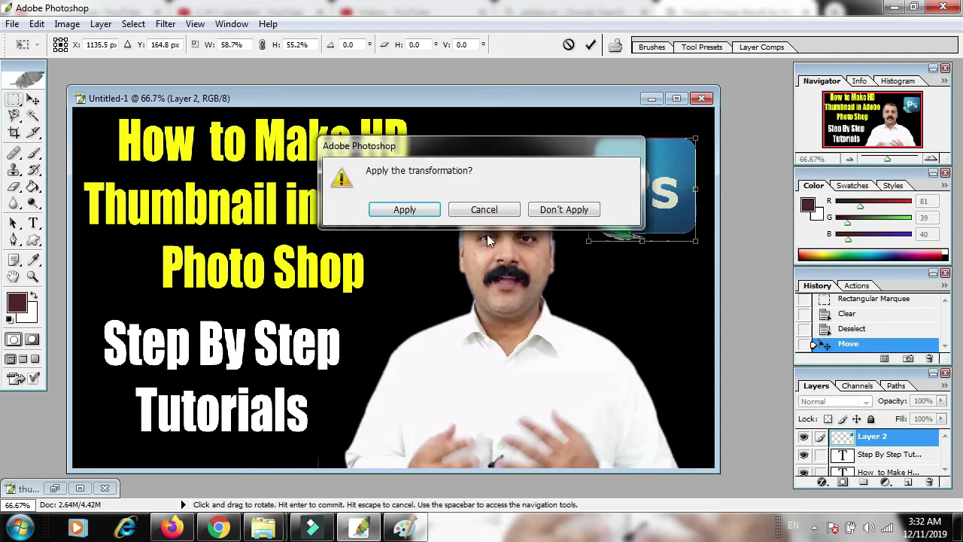
pyautogui.click(405, 211)
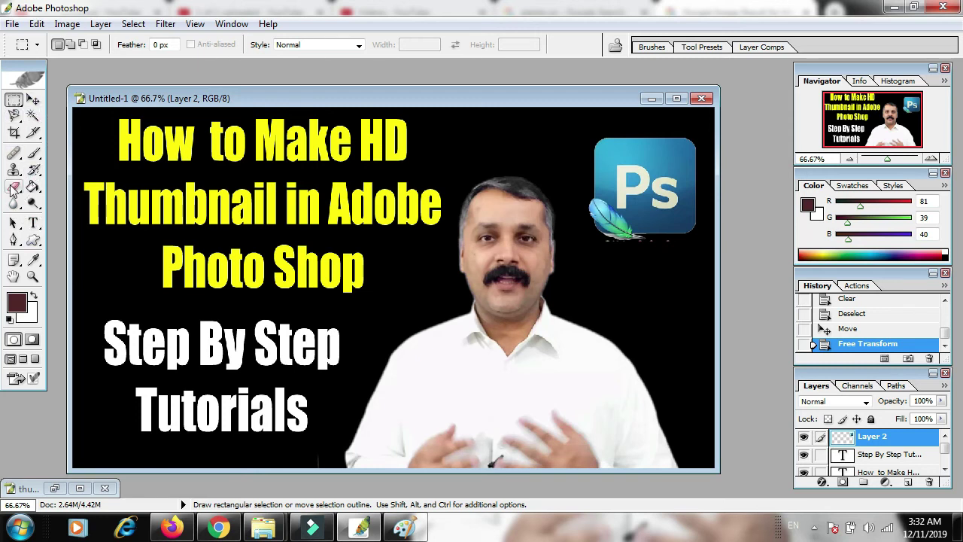
# Step: Erase the leftover specks beneath the Ps logo with the 54 px Eraser, keeping the feather intact
pyautogui.click(14, 188)
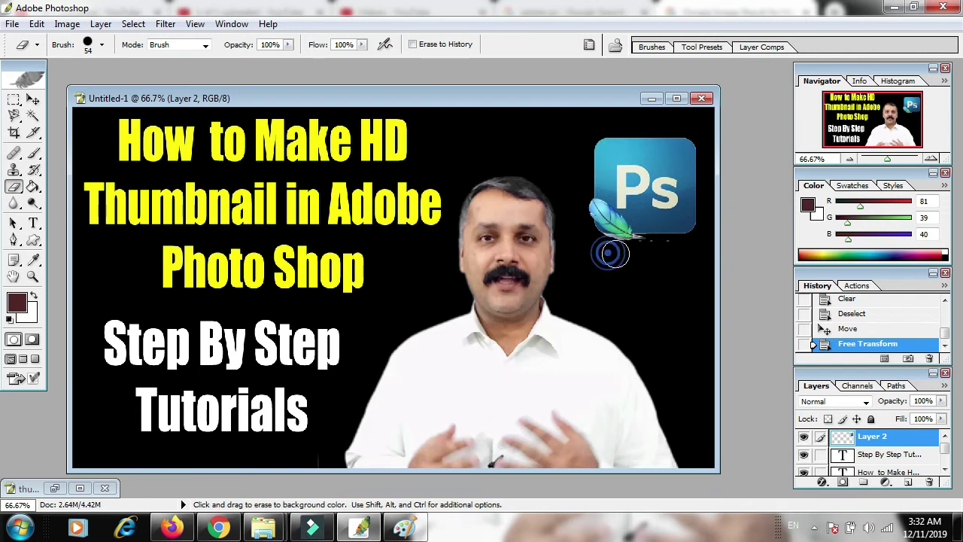
pyautogui.click(640, 247)
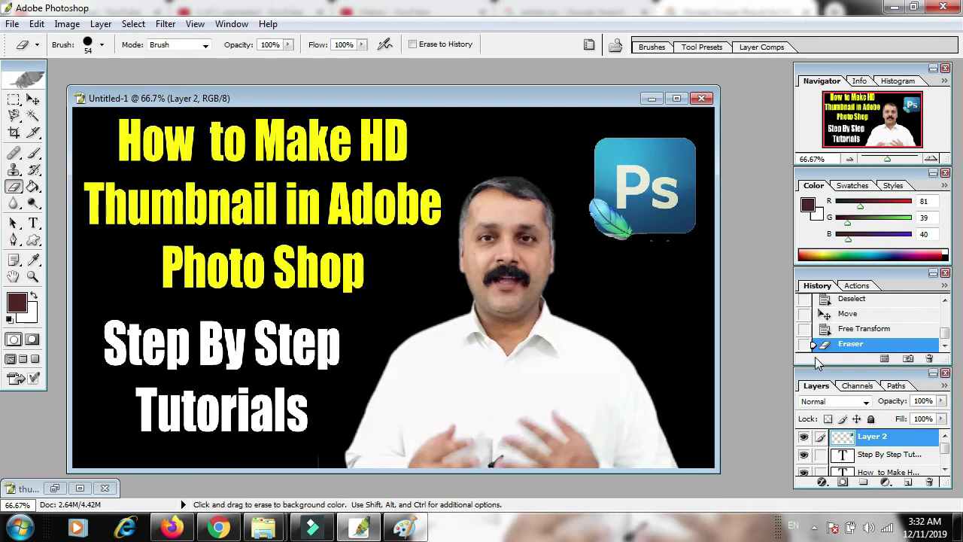
pyautogui.hotkey('ctrl', 'z')
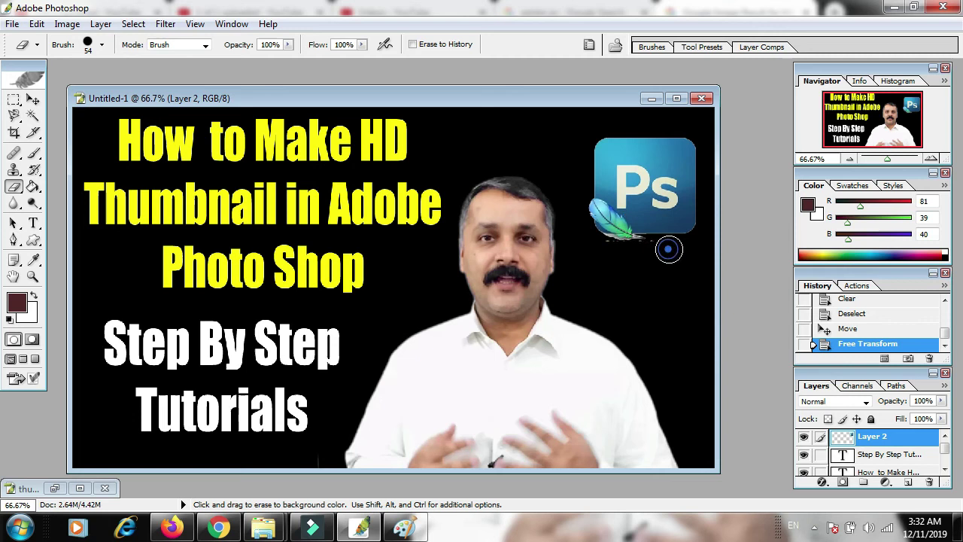
pyautogui.click(646, 252)
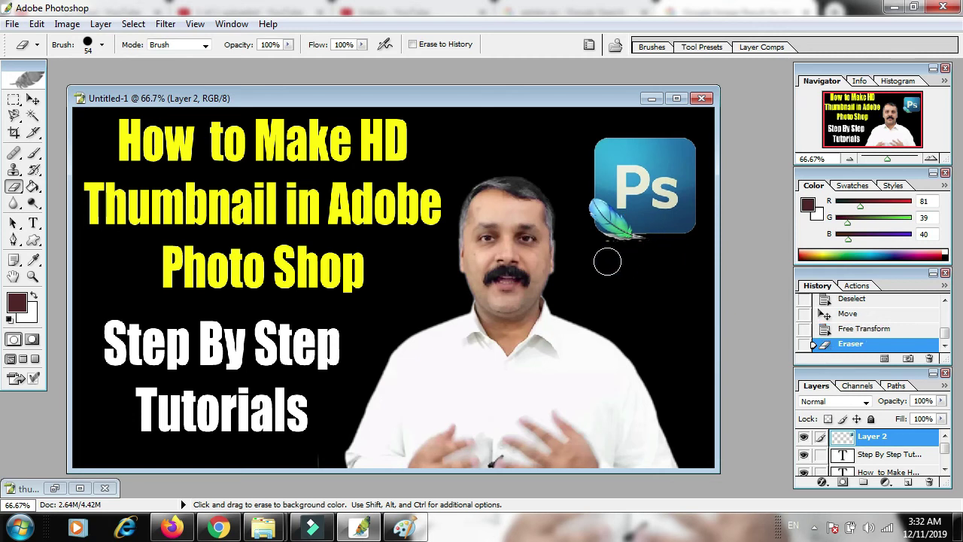
pyautogui.click(607, 252)
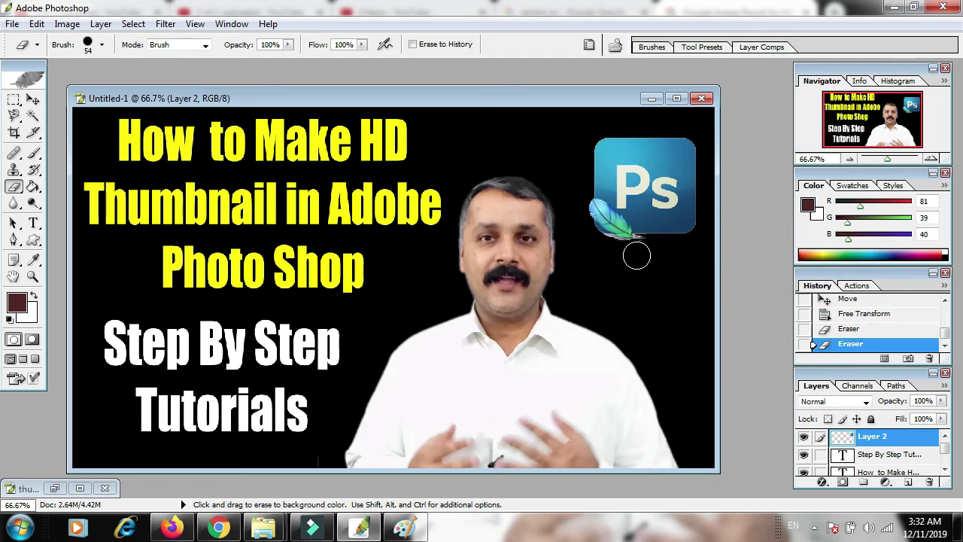
pyautogui.click(639, 253)
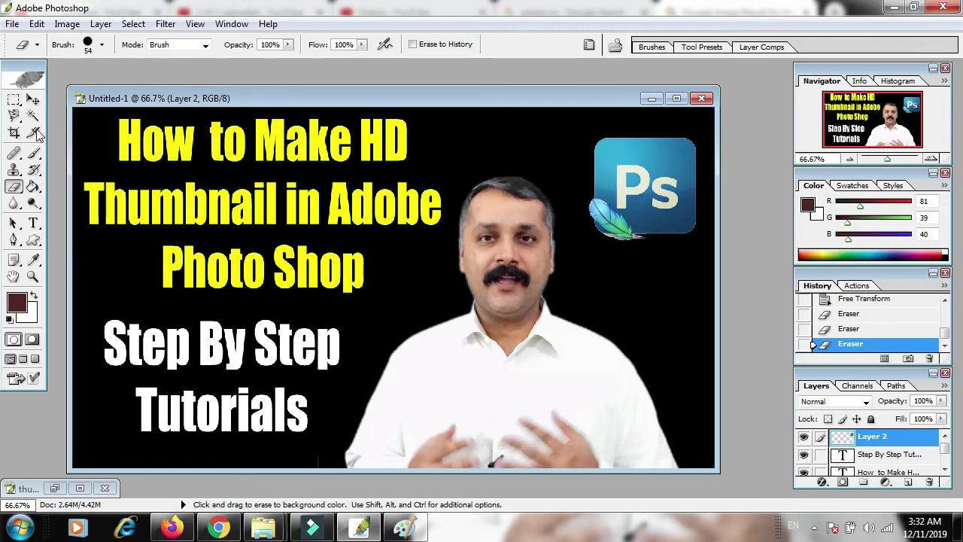
pyautogui.click(13, 98)
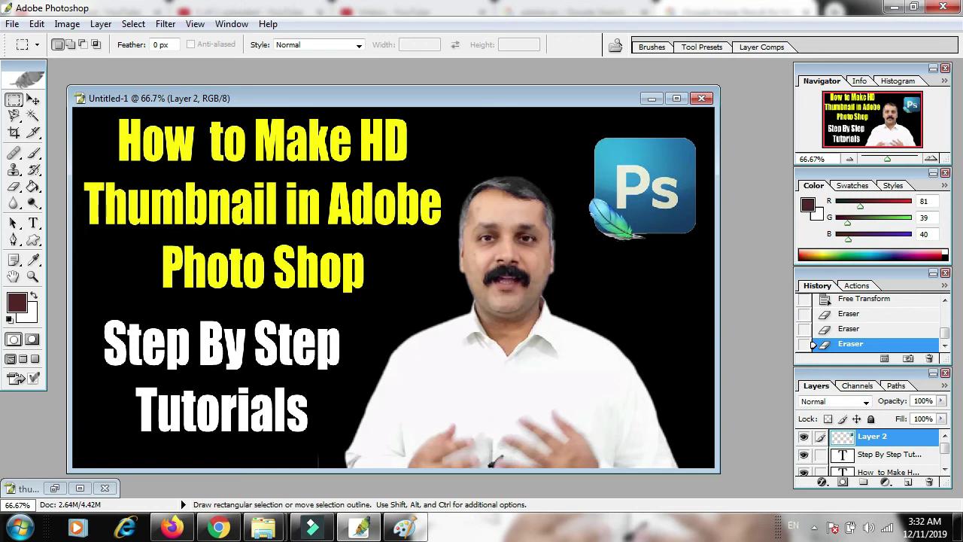
# Step: Add a 3 px outside Stroke layer style in blue-violet (3C00FF) to the "Step By Step Tutorials" text layer
pyautogui.click(944, 469)
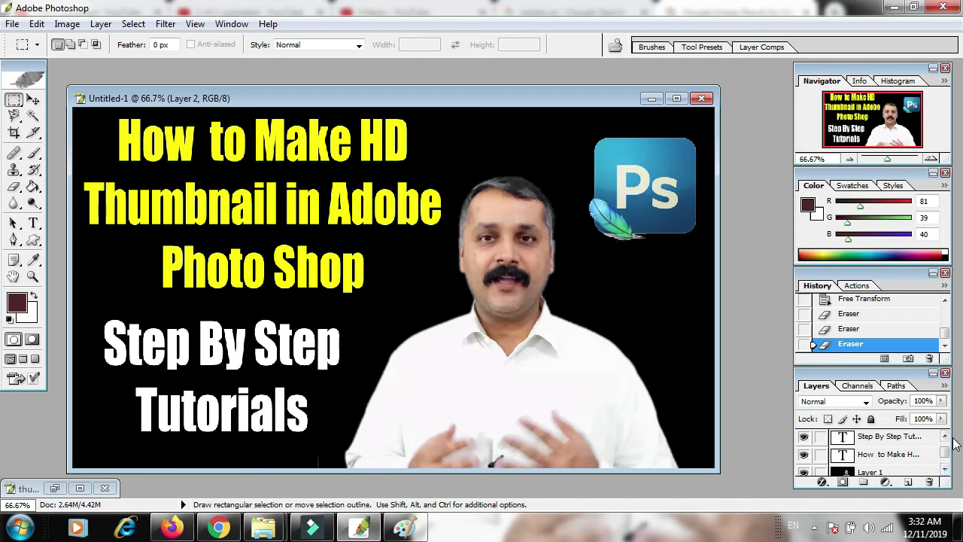
pyautogui.click(869, 454)
pyautogui.click(880, 437)
pyautogui.rightClick(883, 438)
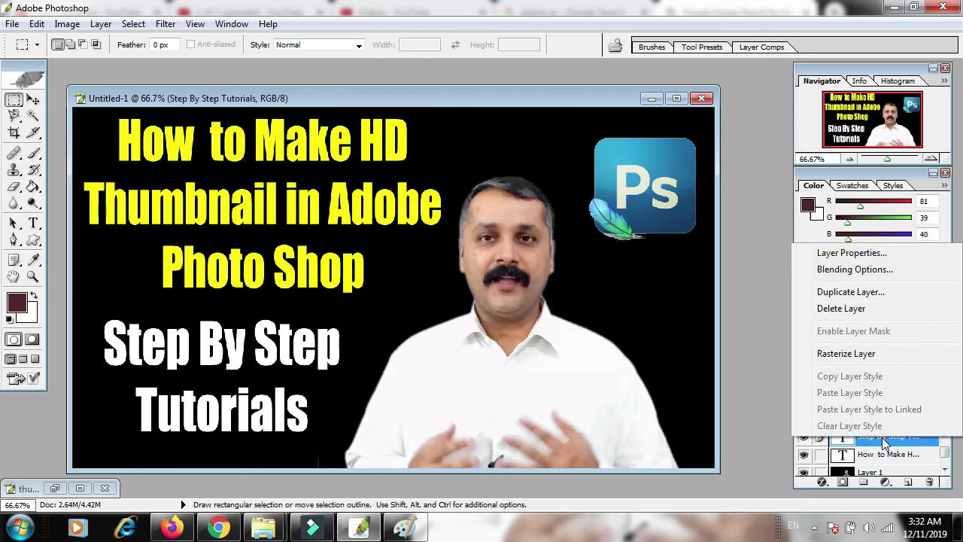
pyautogui.click(856, 271)
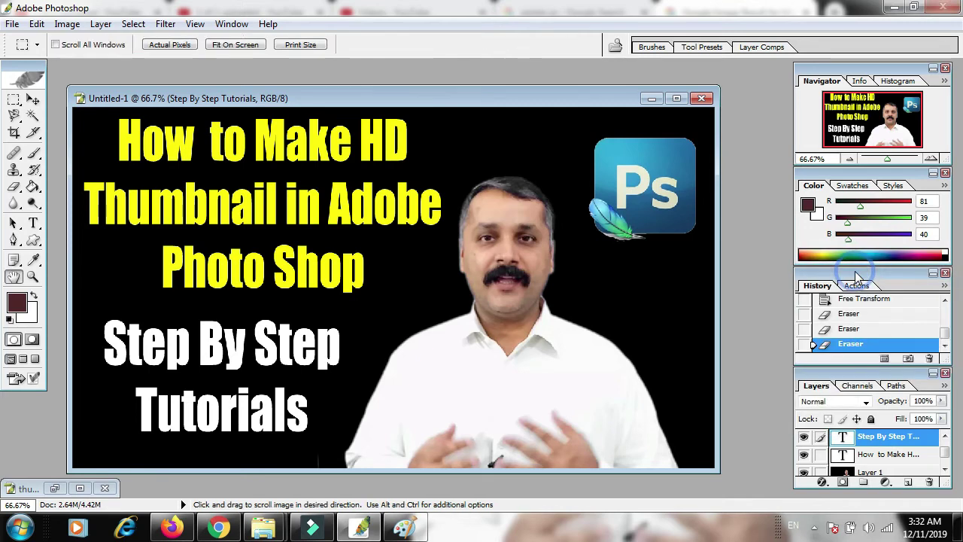
pyautogui.moveTo(111, 98); pyautogui.dragTo(572, 120)
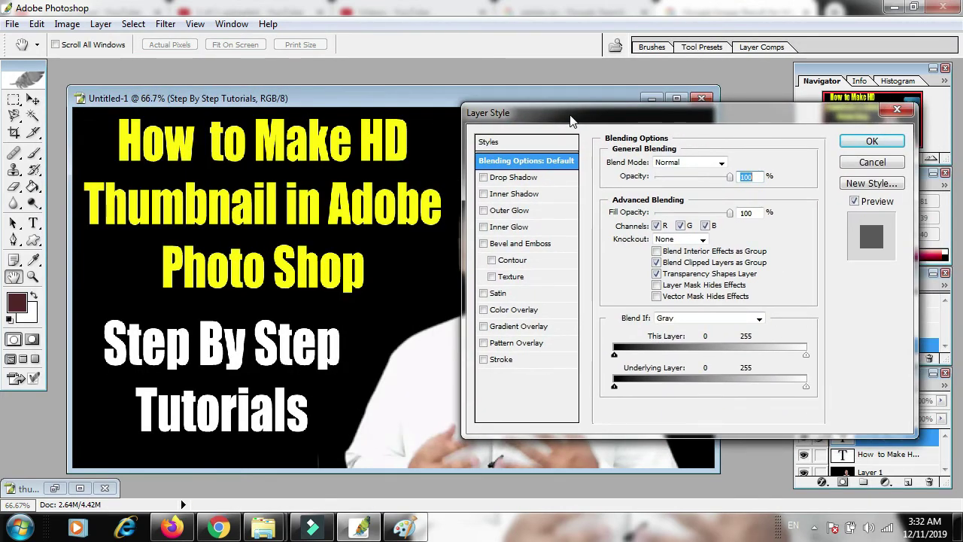
pyautogui.click(498, 359)
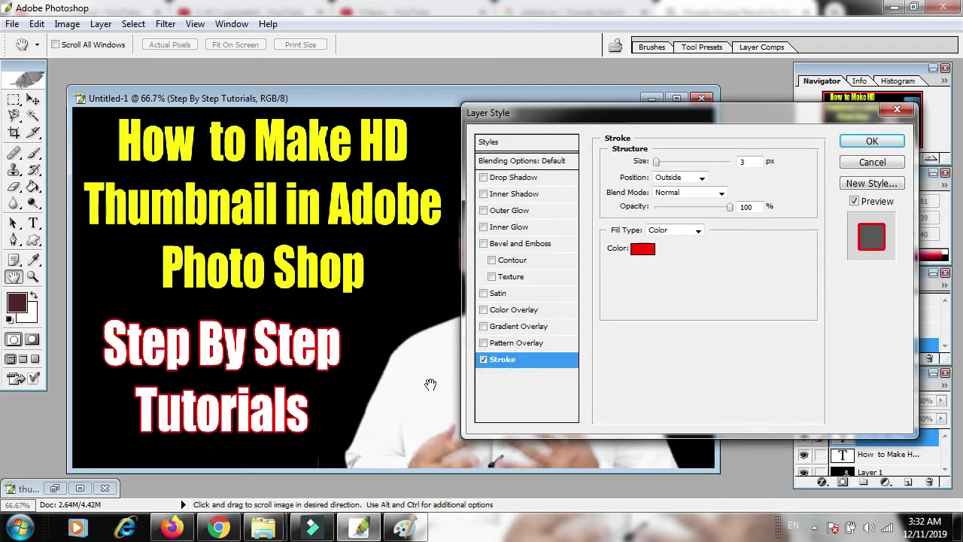
pyautogui.click(643, 249)
pyautogui.click(506, 340)
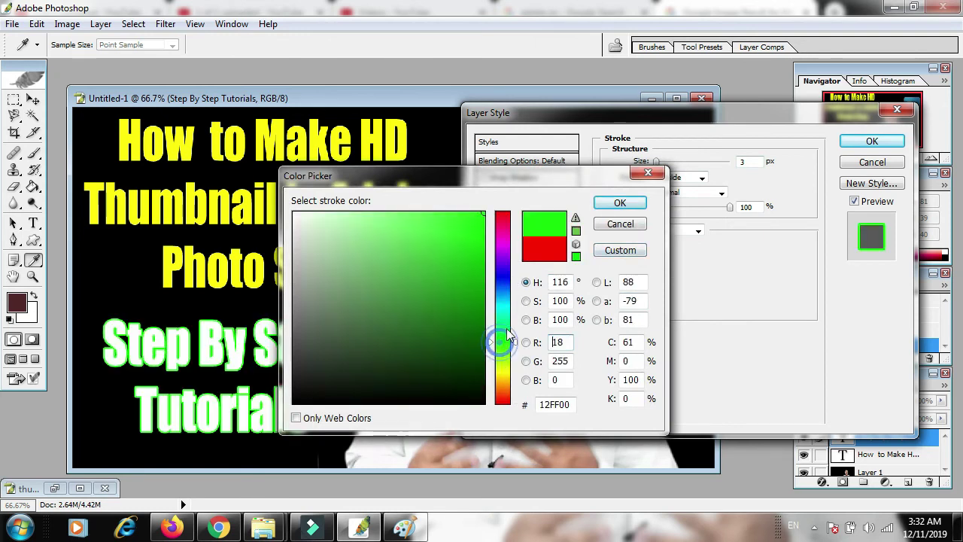
pyautogui.click(508, 269)
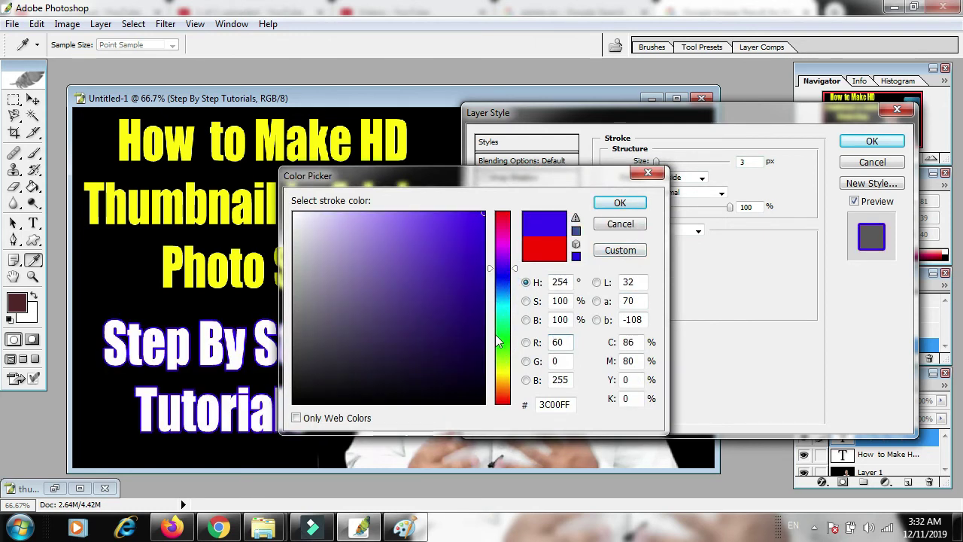
pyautogui.click(638, 203)
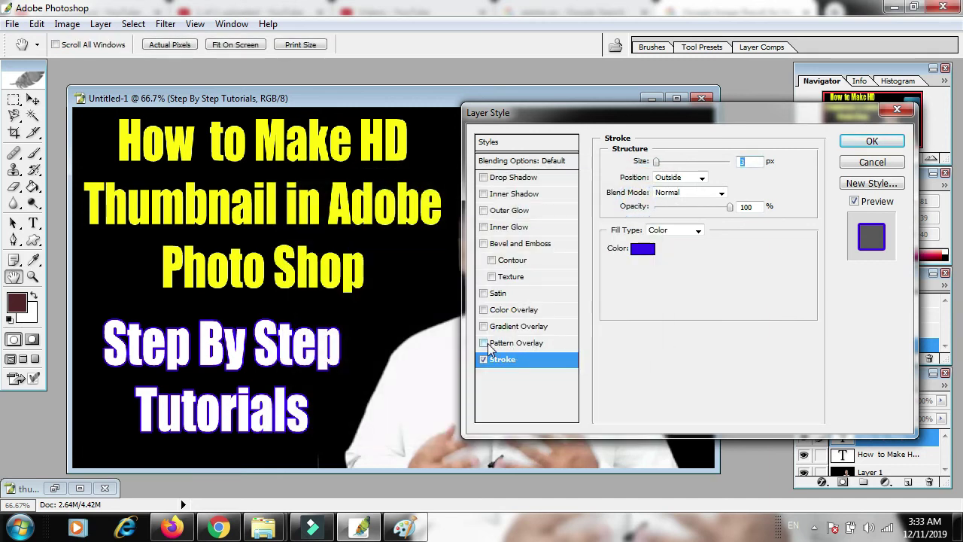
# Step: Try several Pattern Overlay presets on the subtitle text, including the multicoloured and blue bubble patterns, and switch the overlay off
pyautogui.click(486, 343)
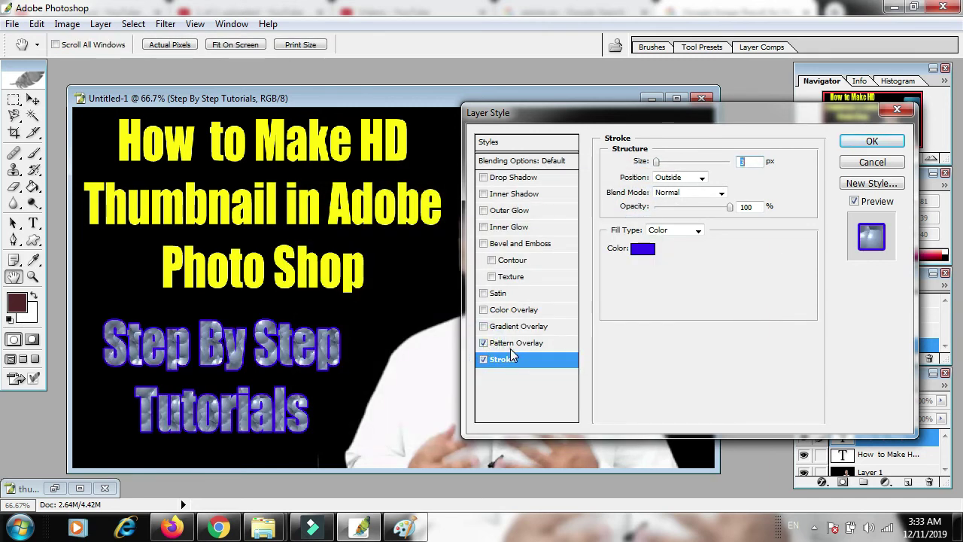
pyautogui.click(516, 343)
pyautogui.click(704, 206)
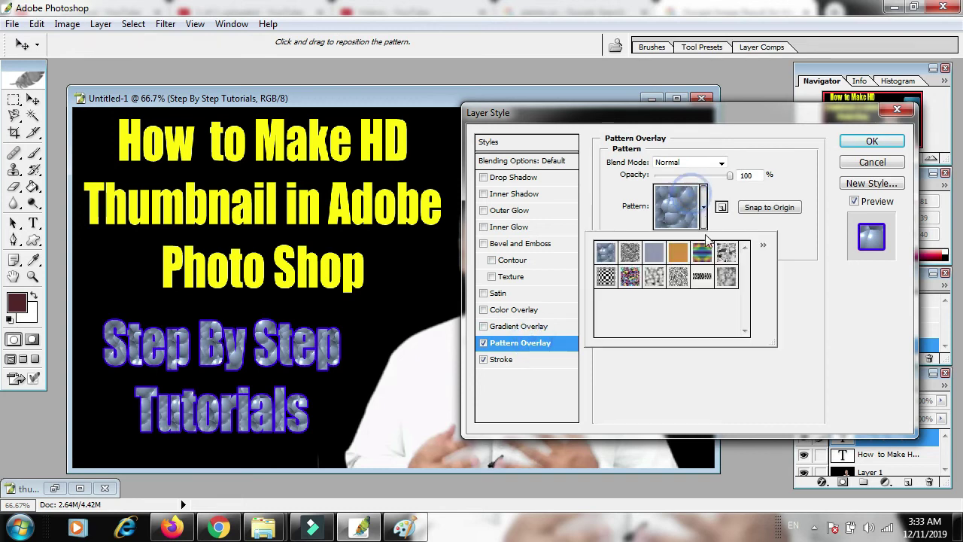
pyautogui.click(678, 253)
pyautogui.click(653, 276)
pyautogui.click(630, 275)
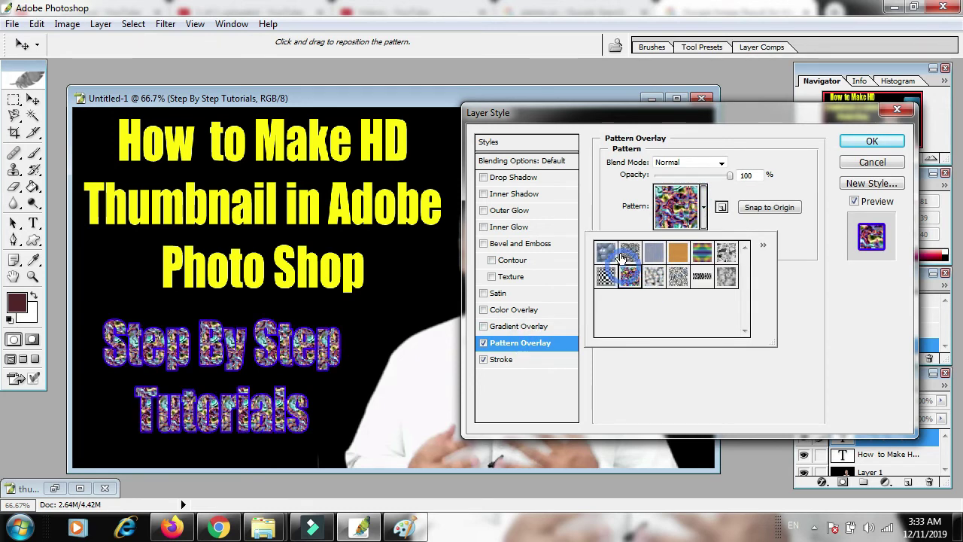
pyautogui.click(630, 252)
pyautogui.click(605, 253)
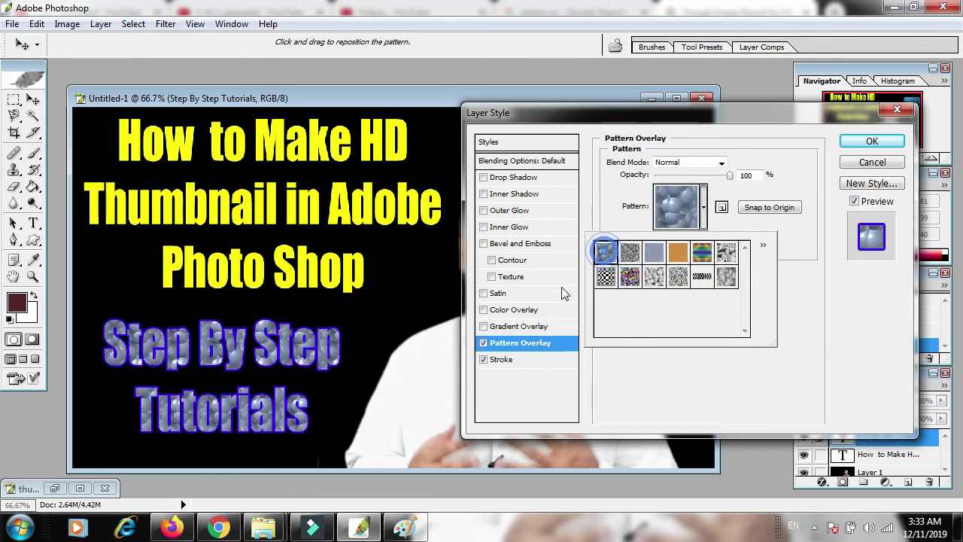
pyautogui.click(484, 343)
# Step: Try a Gradient Overlay on the subtitle text with gold, grey and yellow presets, and switch the overlay off
pyautogui.click(502, 328)
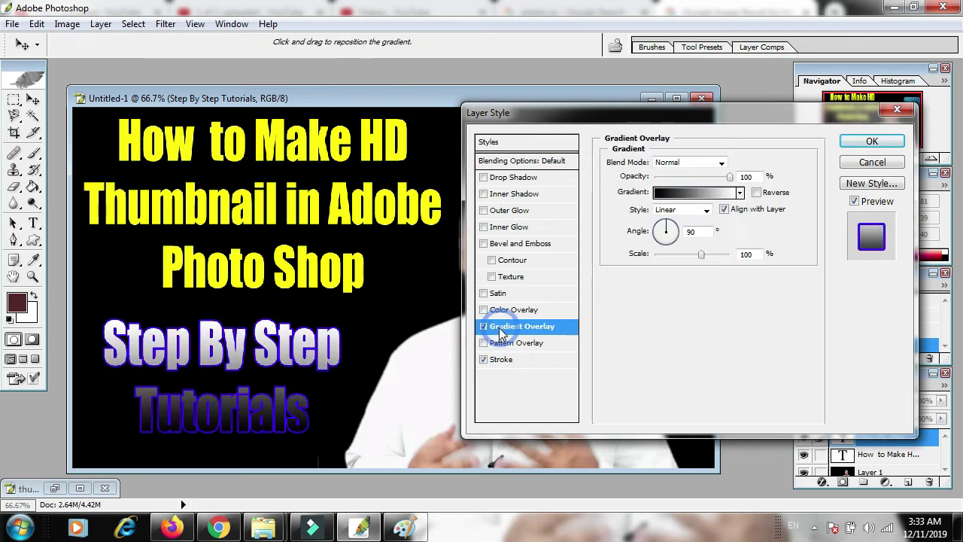
pyautogui.click(741, 192)
pyautogui.click(648, 222)
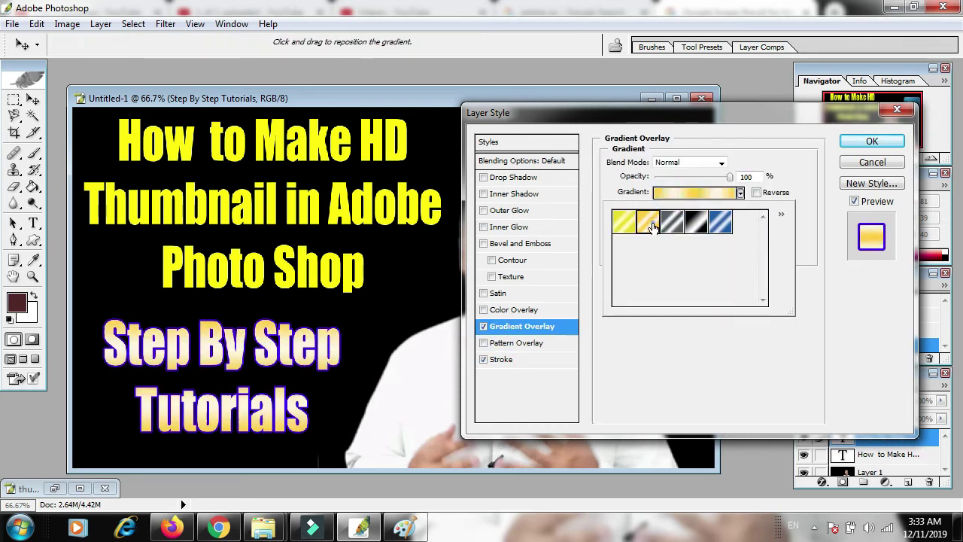
pyautogui.click(694, 220)
pyautogui.click(720, 221)
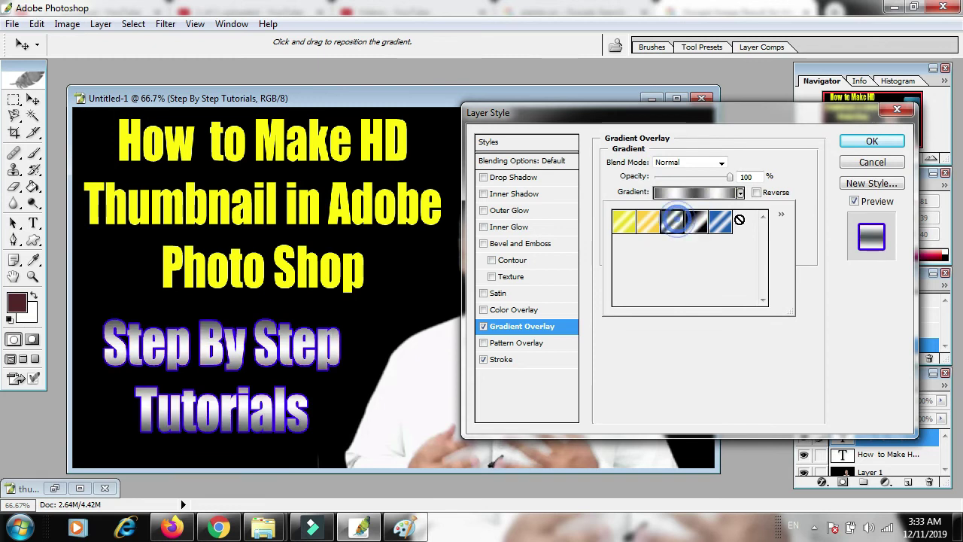
pyautogui.click(625, 233)
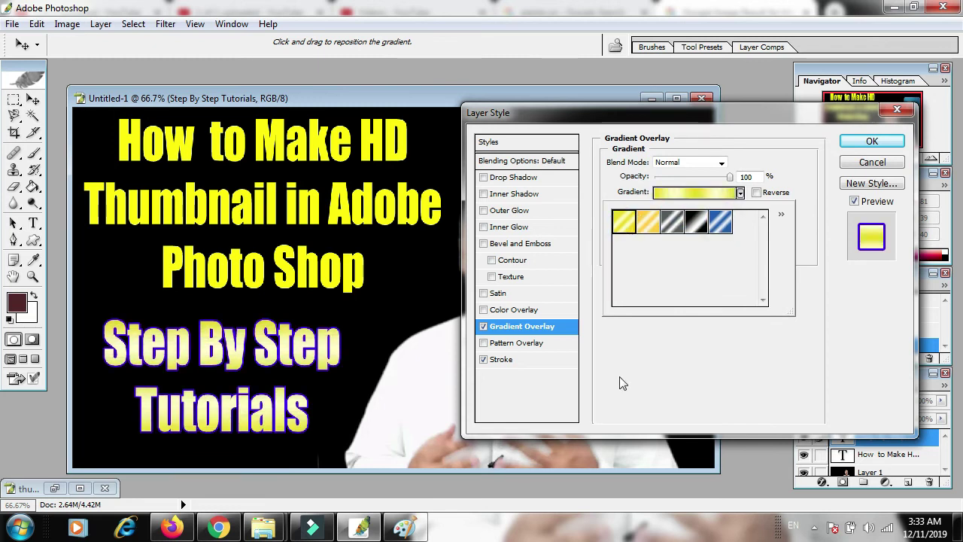
pyautogui.click(483, 326)
pyautogui.click(484, 326)
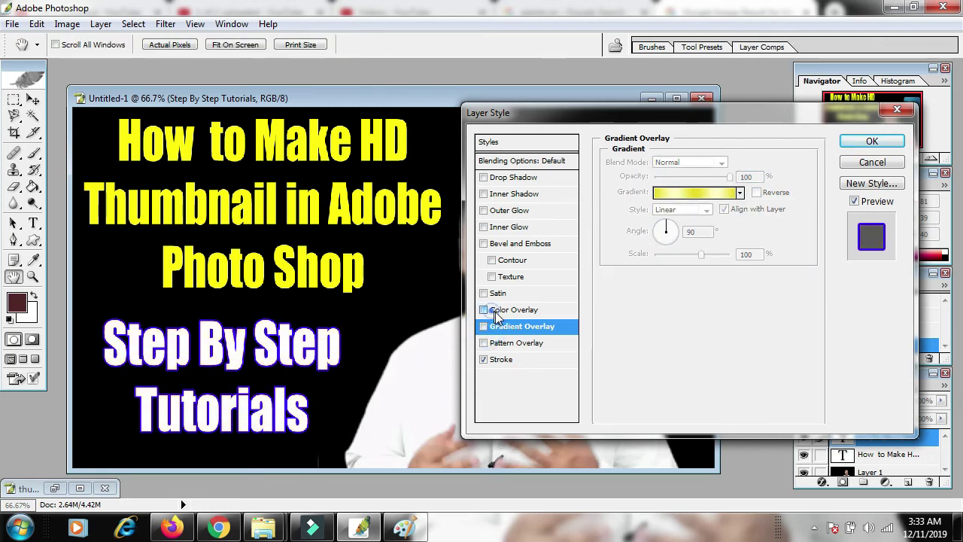
# Step: Try a Color Overlay and a Satin effect on the subtitle text, and switch both off
pyautogui.click(495, 315)
pyautogui.click(741, 162)
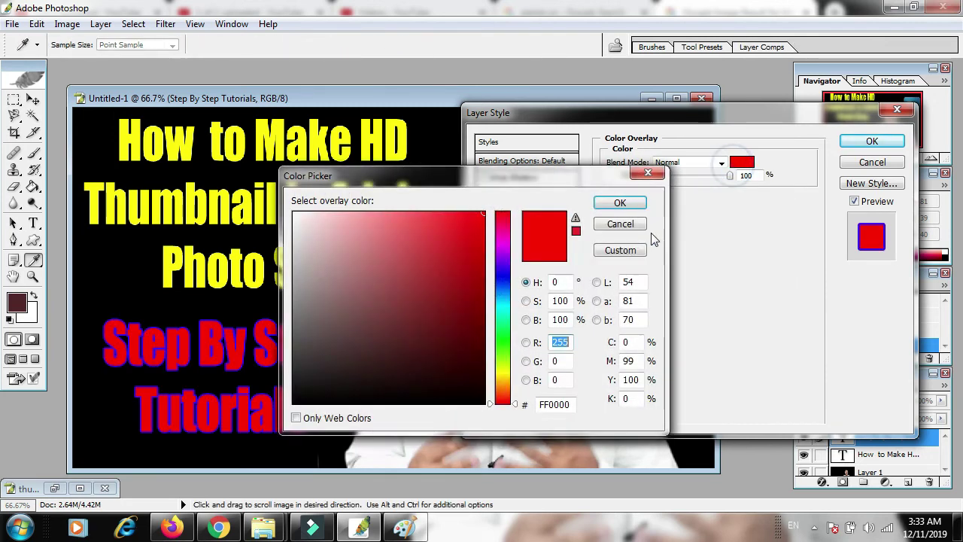
pyautogui.click(502, 290)
pyautogui.click(602, 224)
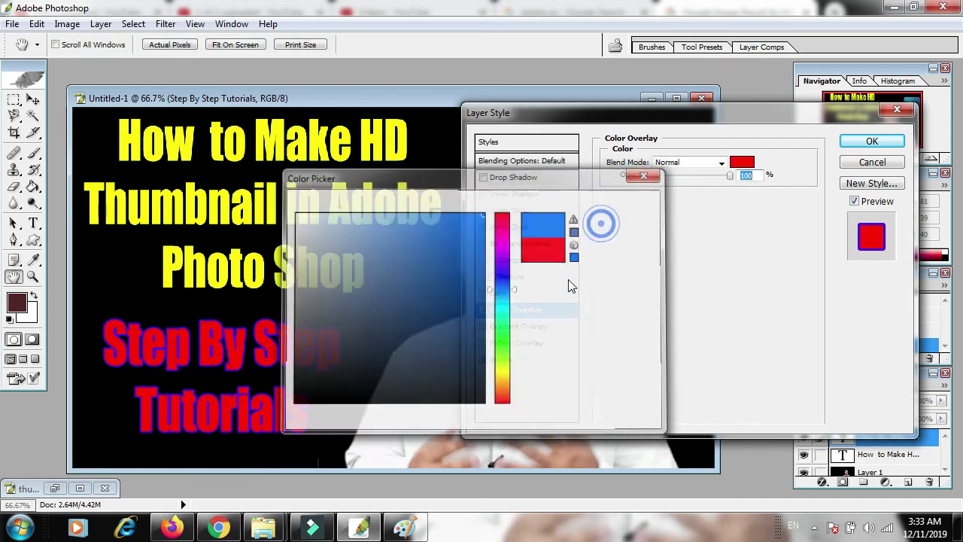
pyautogui.click(484, 310)
pyautogui.click(484, 293)
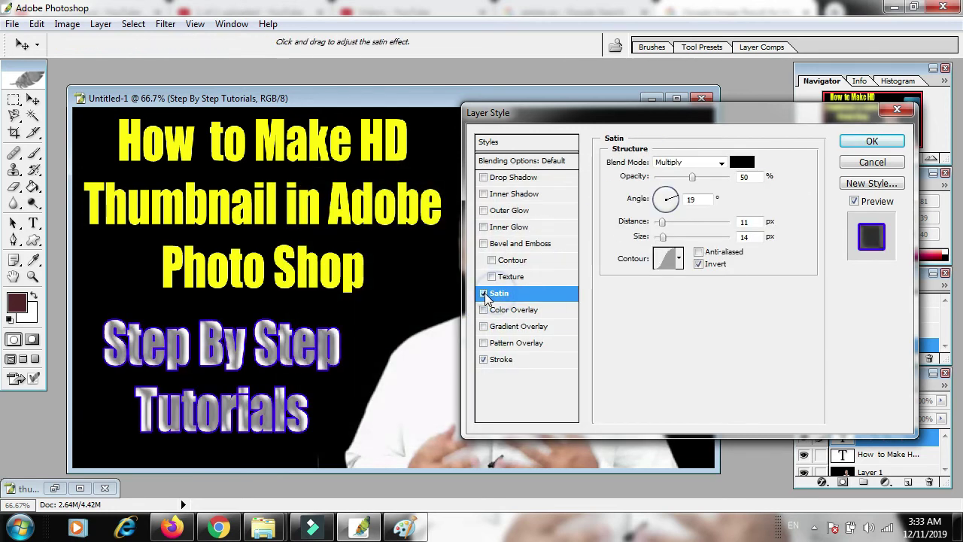
pyautogui.click(484, 293)
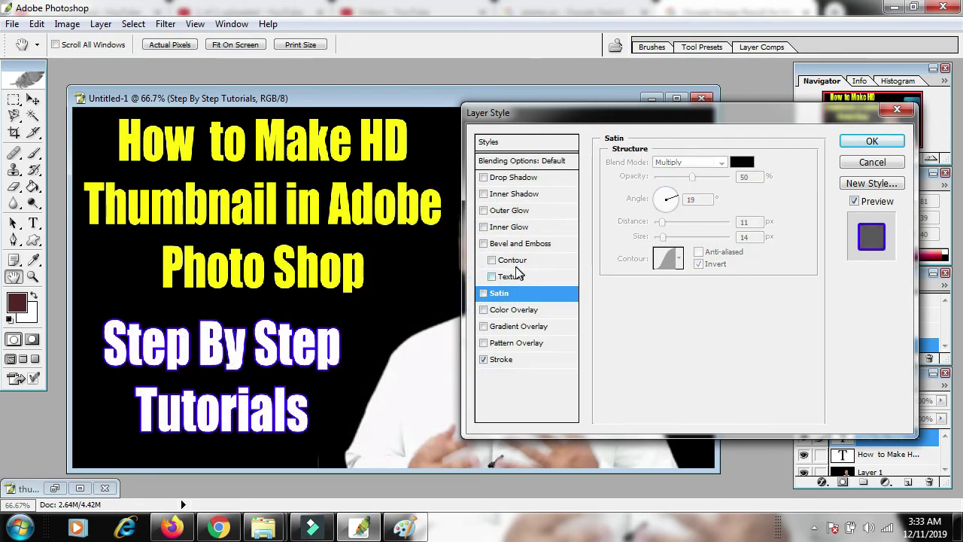
# Step: Add an Outer Glow to the subtitle text with 0% noise, 22% spread and 27 px size, leaving Inner Glow off, and apply the layer style
pyautogui.click(484, 227)
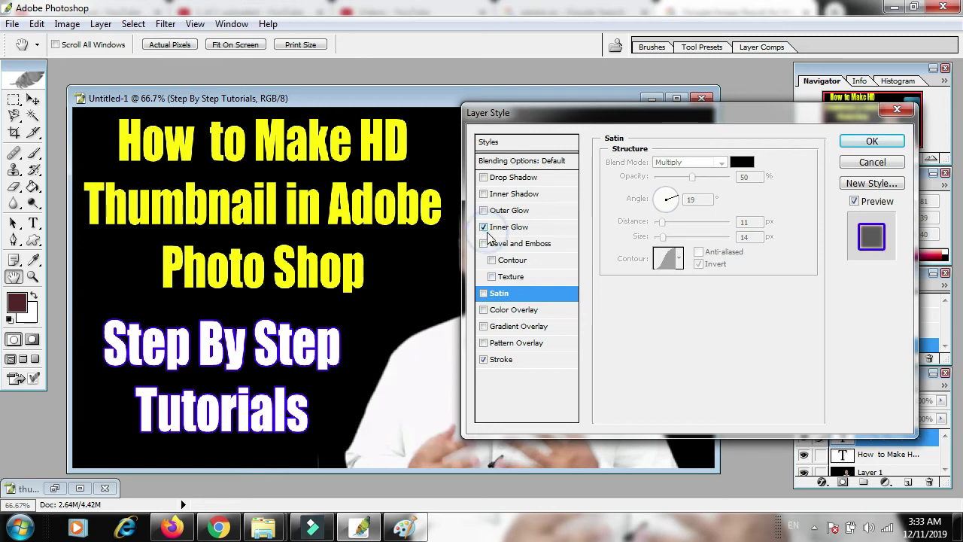
pyautogui.click(484, 227)
pyautogui.click(486, 211)
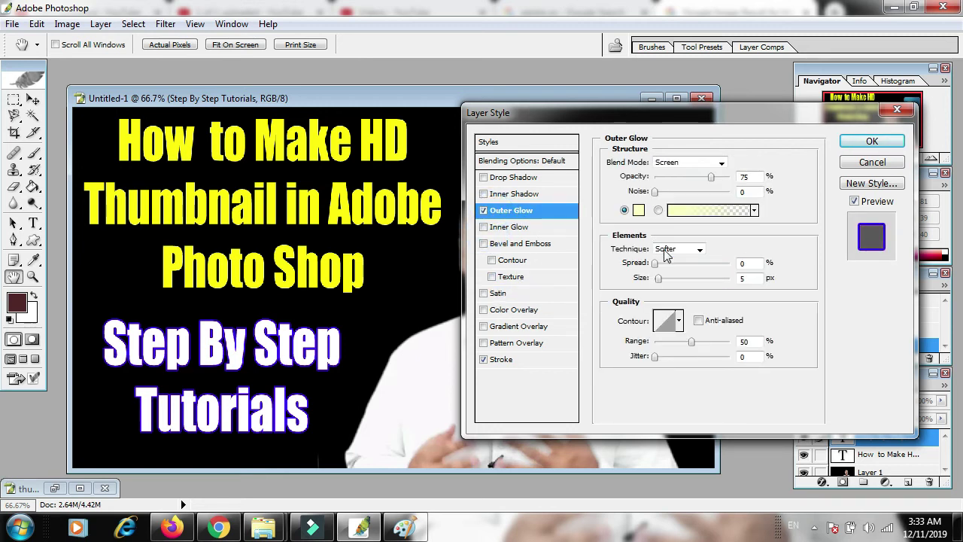
pyautogui.moveTo(655, 191); pyautogui.dragTo(662, 191)
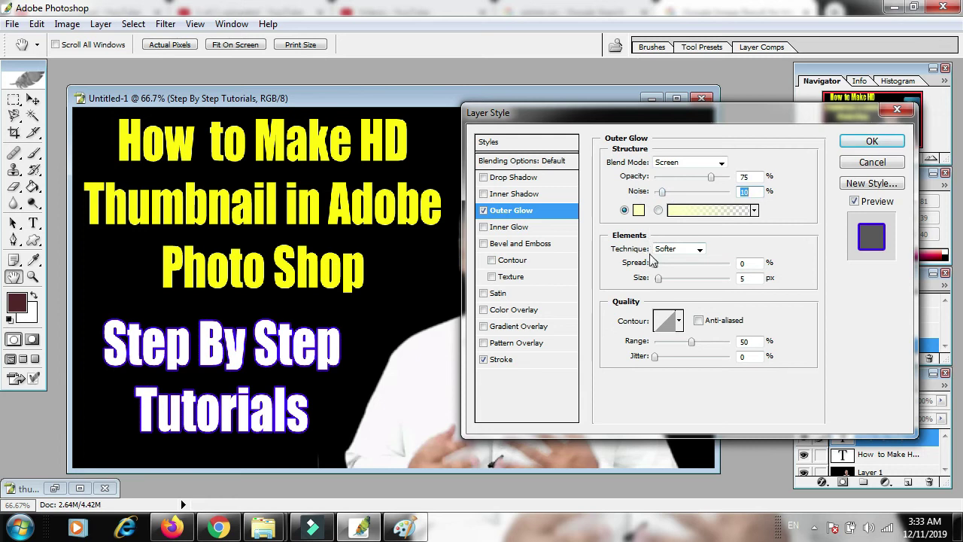
pyautogui.moveTo(661, 265); pyautogui.dragTo(667, 286)
pyautogui.moveTo(663, 192); pyautogui.dragTo(652, 192)
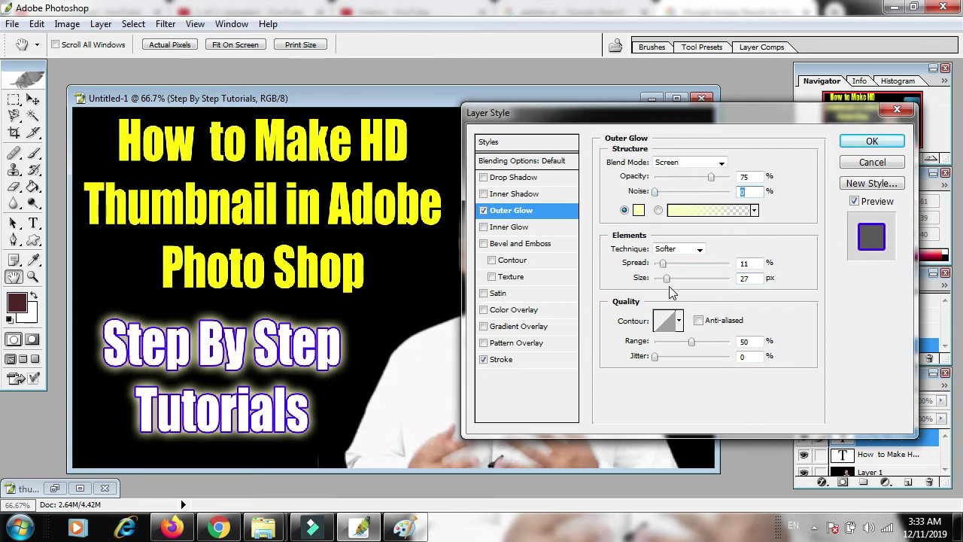
pyautogui.moveTo(668, 277)
pyautogui.mouseDown()
pyautogui.moveTo(682, 277)
pyautogui.moveTo(662, 275)
pyautogui.moveTo(657, 260)
pyautogui.moveTo(675, 275)
pyautogui.mouseUp()
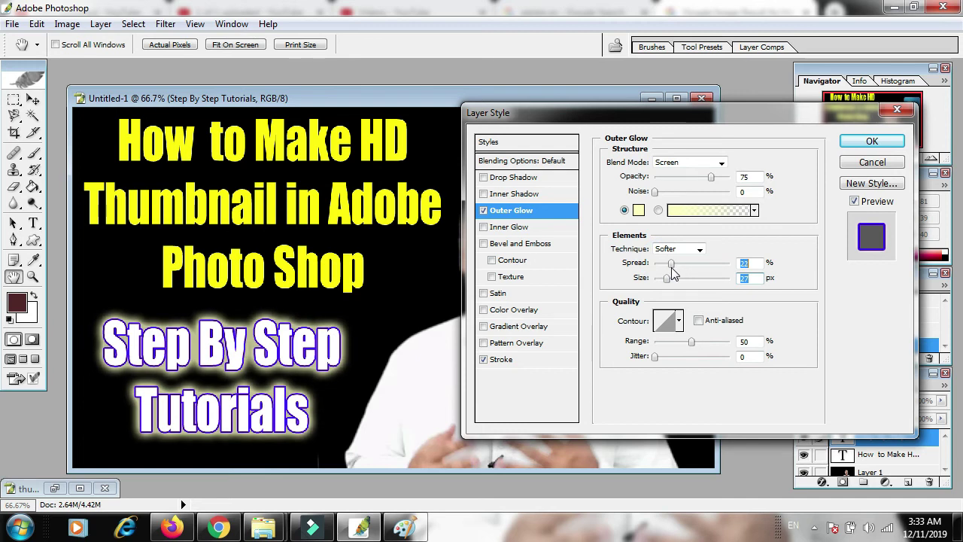
pyautogui.click(857, 143)
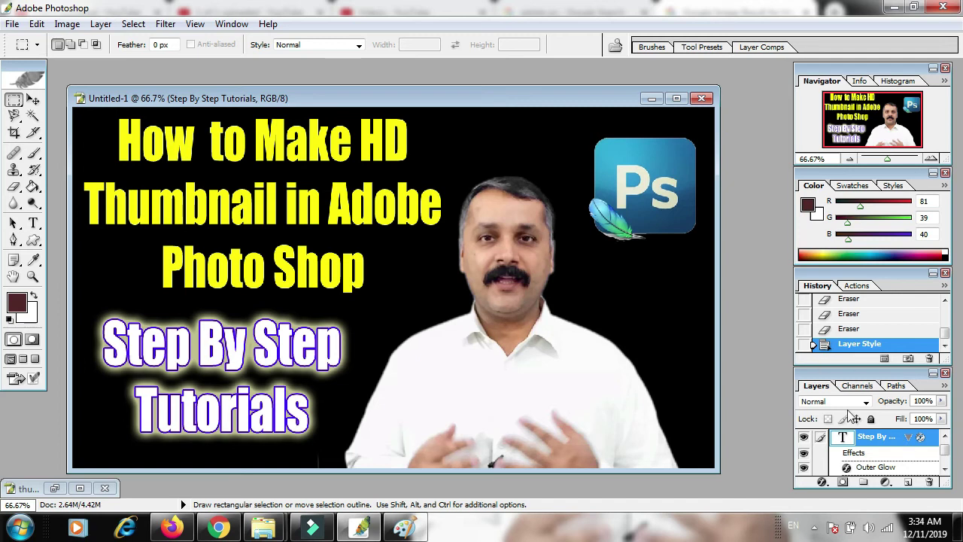
# Step: Add an Outer Glow layer style to the Photoshop logo on Layer 2 with 14% spread and 29 px size
pyautogui.scroll(1, 947, 449)
pyautogui.click(914, 440)
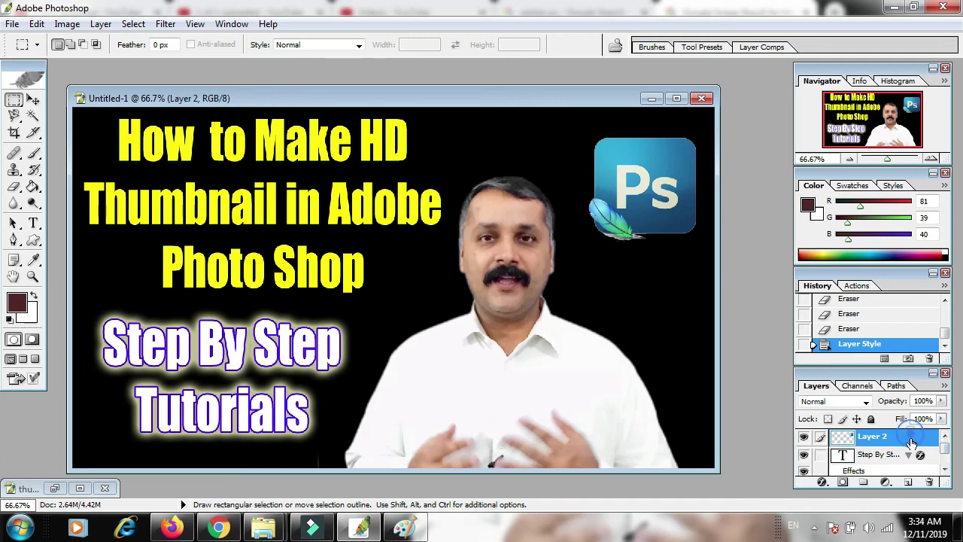
pyautogui.rightClick(912, 444)
pyautogui.click(916, 274)
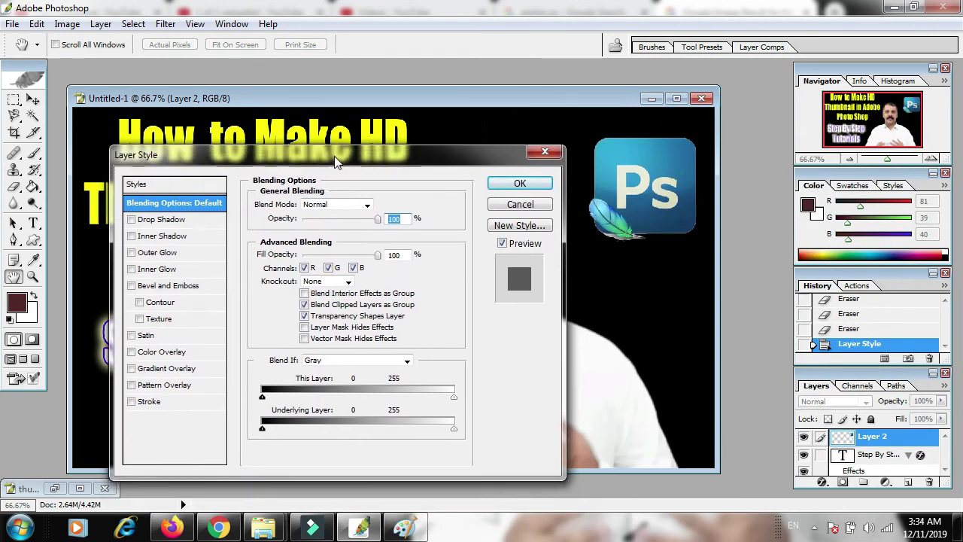
pyautogui.click(149, 251)
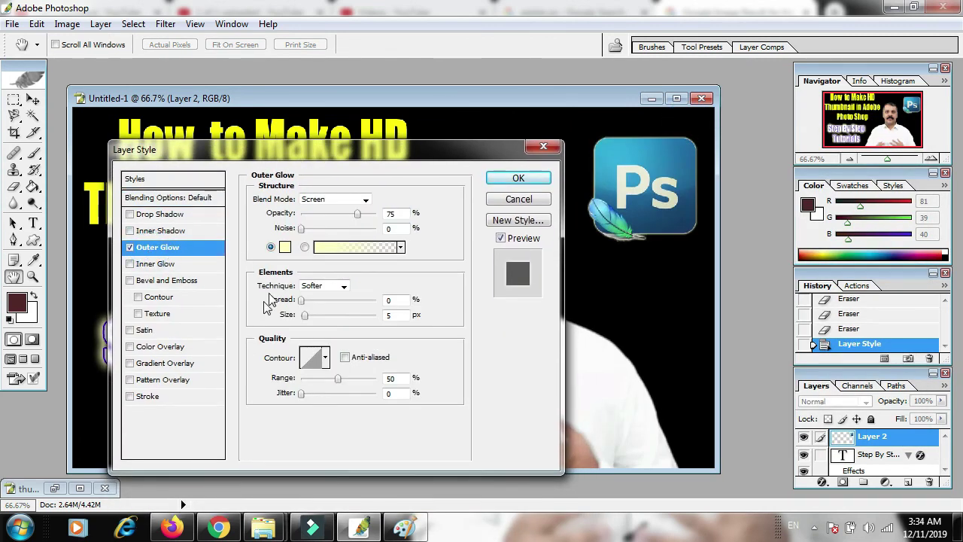
pyautogui.moveTo(305, 315)
pyautogui.mouseDown()
pyautogui.moveTo(302, 301)
pyautogui.moveTo(328, 311)
pyautogui.moveTo(312, 303)
pyautogui.moveTo(314, 318)
pyautogui.mouseUp()
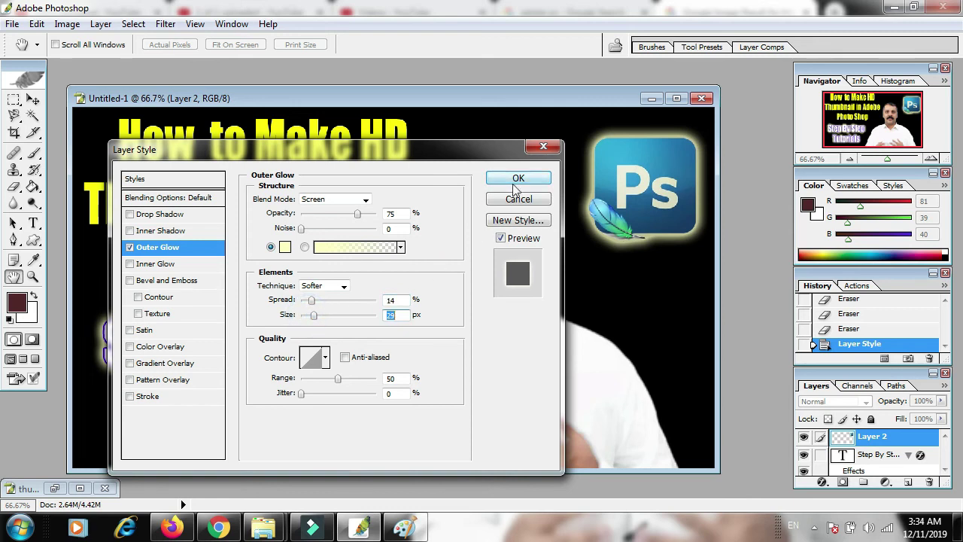
pyautogui.click(518, 178)
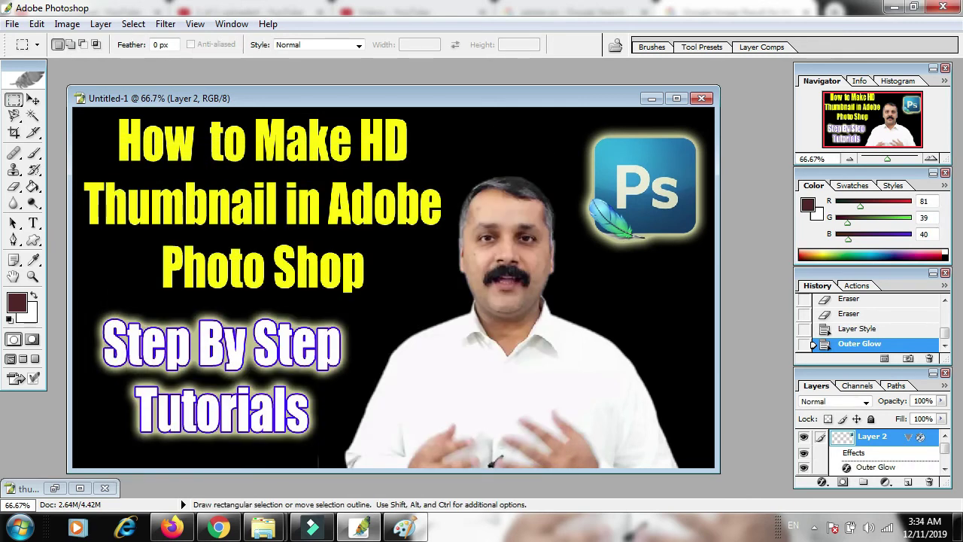
# Step: Start saving the thumbnail under a new name on the Desktop and choose JPEG as the file format
pyautogui.click(11, 24)
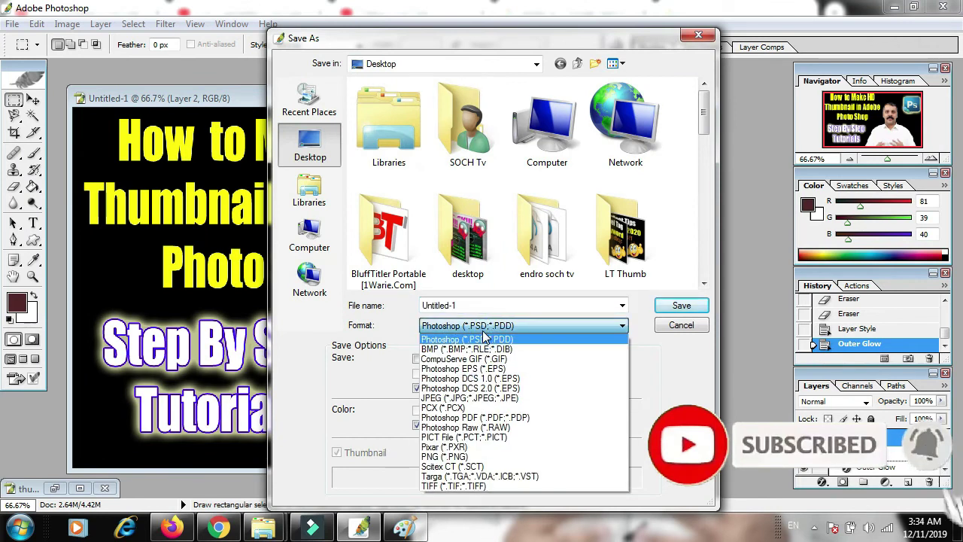
pyautogui.click(660, 366)
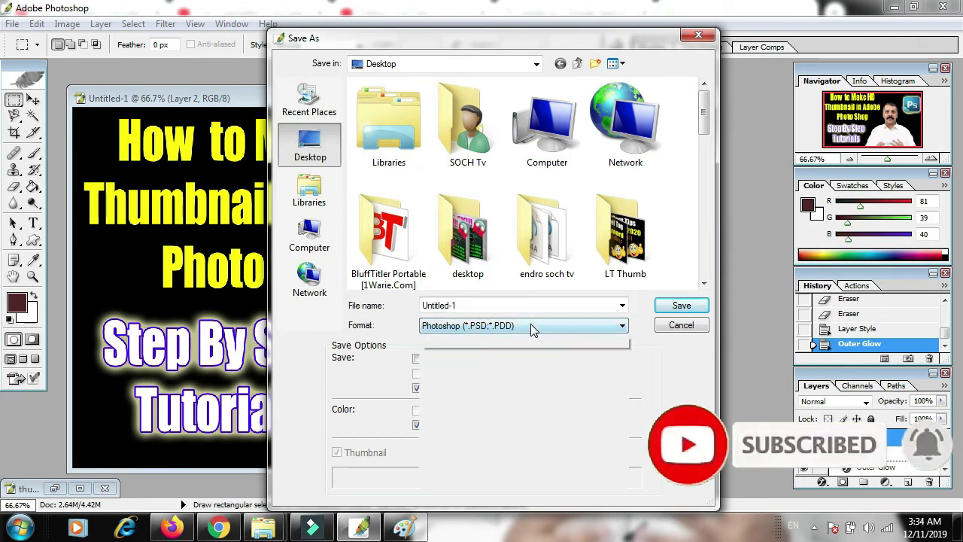
pyautogui.click(530, 326)
pyautogui.click(474, 313)
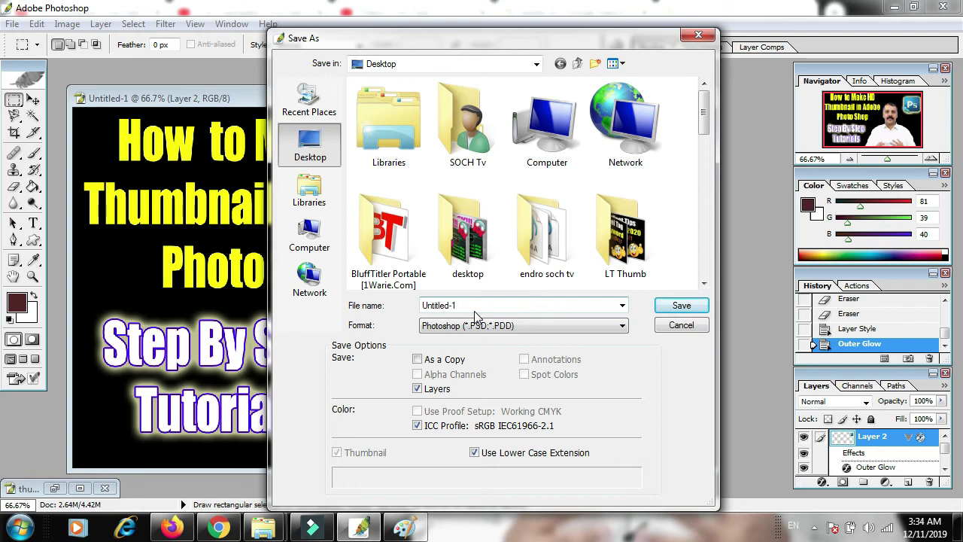
pyautogui.click(462, 328)
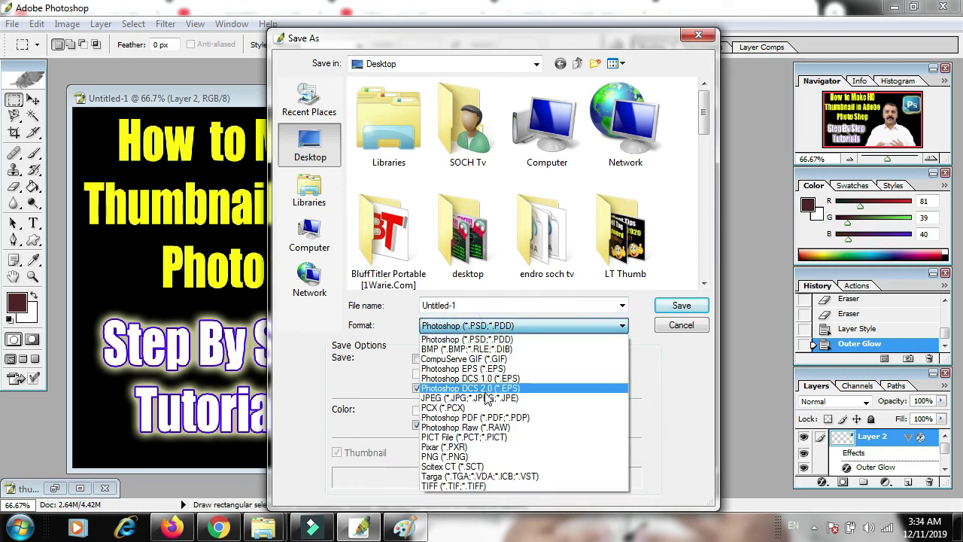
pyautogui.click(482, 399)
# Step: Name the file "how to make" and save it as a progressive JPEG at maximum quality 12
pyautogui.doubleClick(457, 306)
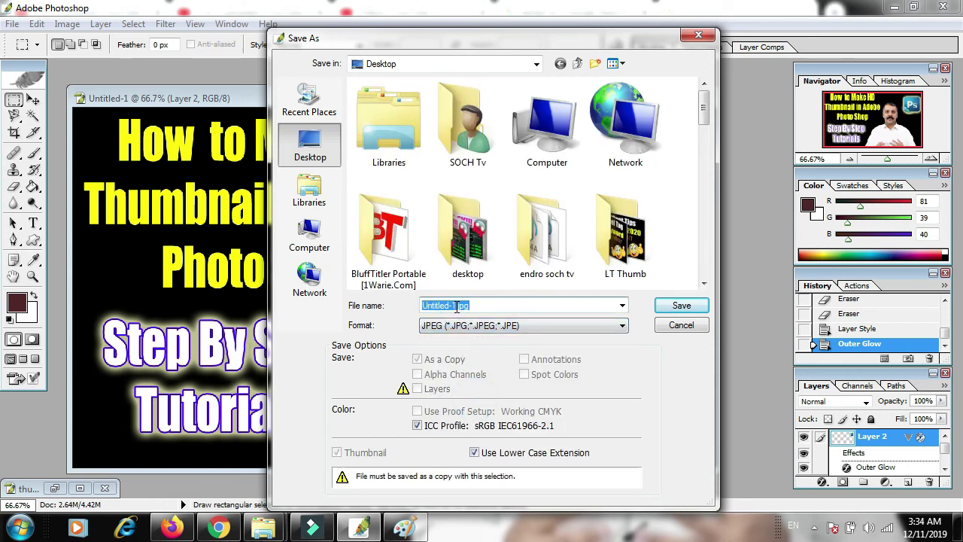
pyautogui.write('how')
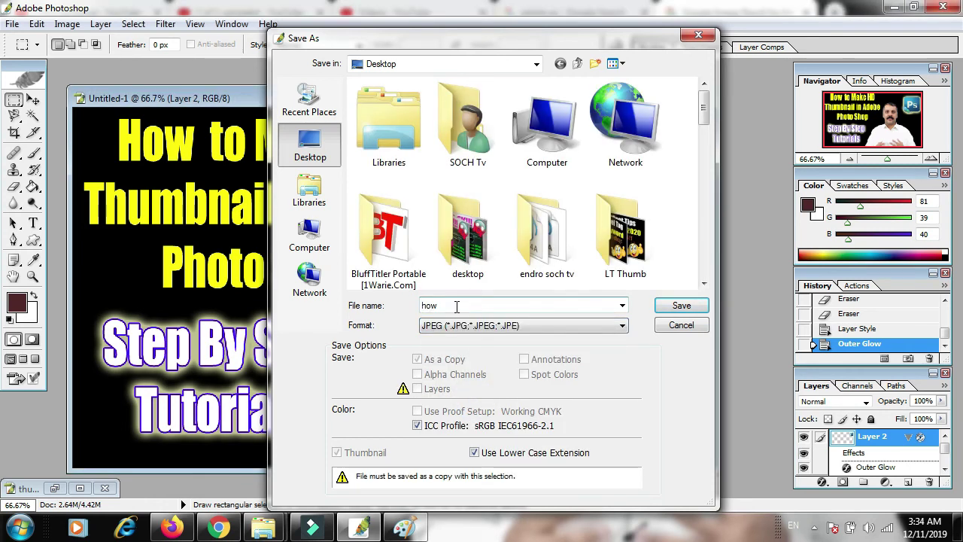
pyautogui.doubleClick(476, 305)
pyautogui.click(476, 305)
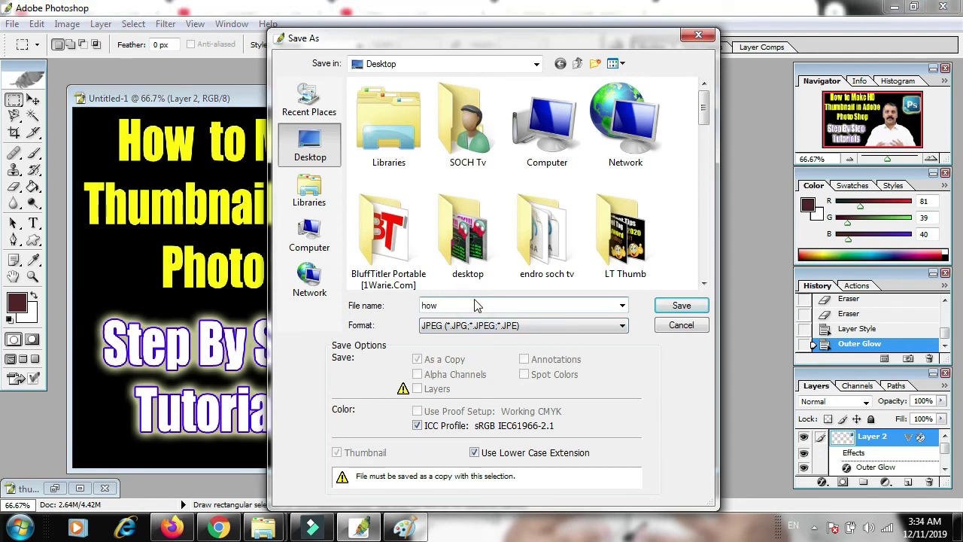
pyautogui.write('to')
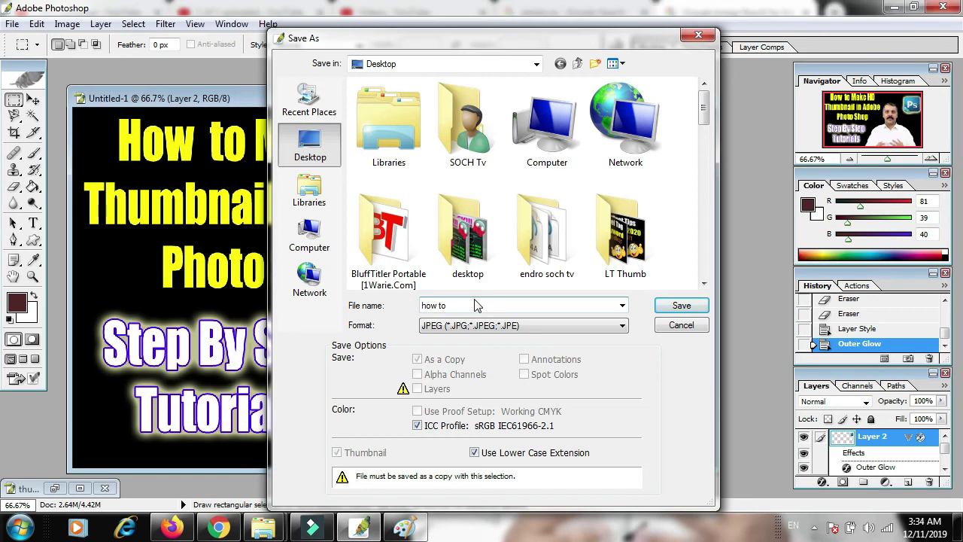
pyautogui.click(476, 308)
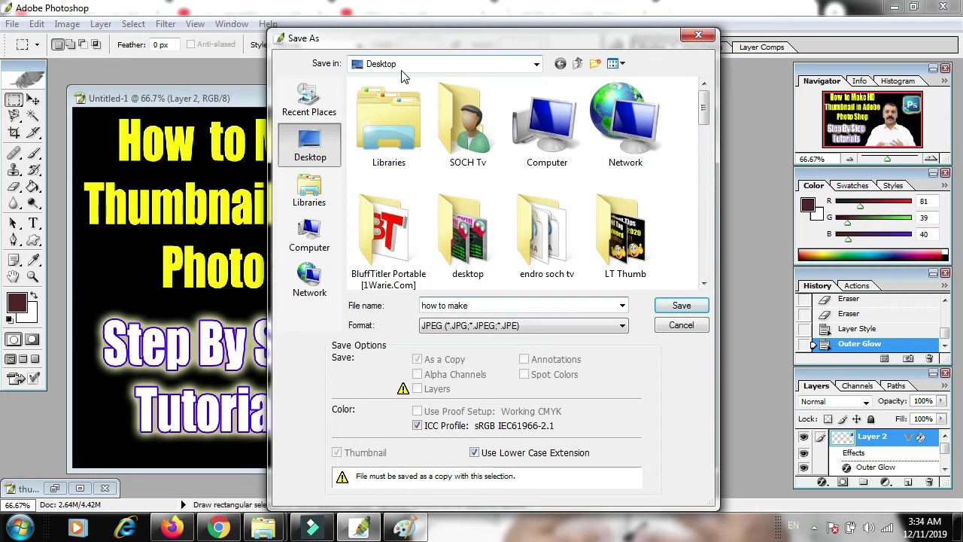
pyautogui.click(672, 303)
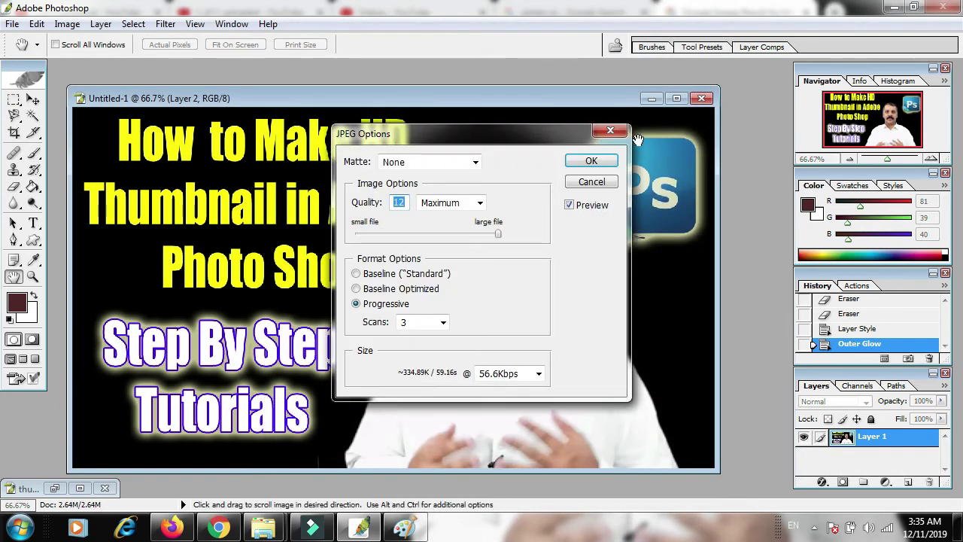
pyautogui.click(606, 159)
# Step: Minimize Photoshop, the browser, the Filmora video editor and the LT Thumb folder window to reveal the desktop
pyautogui.click(895, 7)
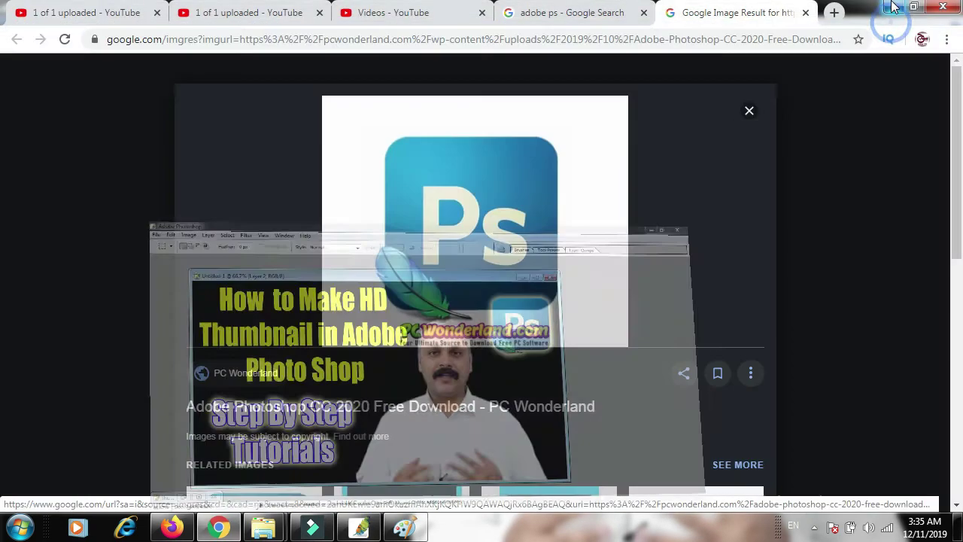
pyautogui.click(894, 6)
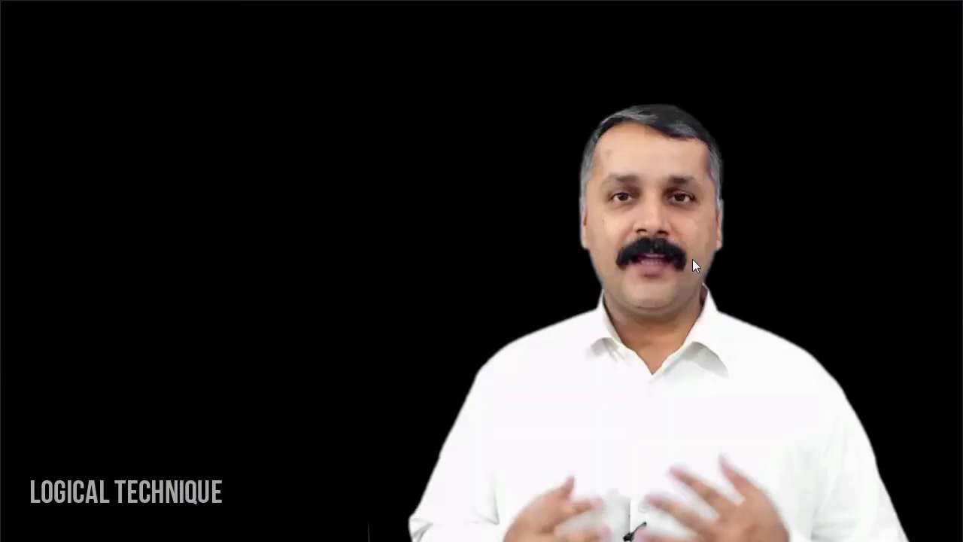
pyautogui.moveTo(1, 485)
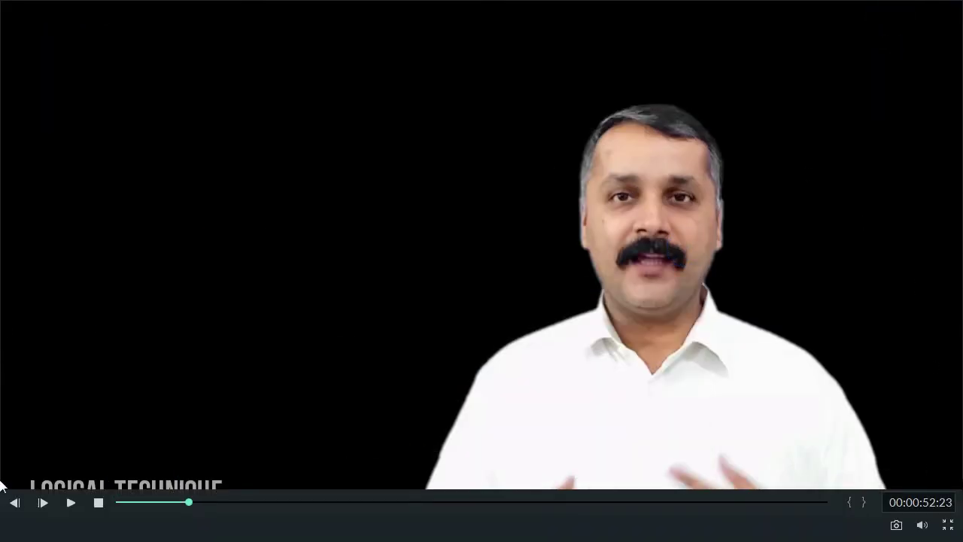
pyautogui.click(948, 525)
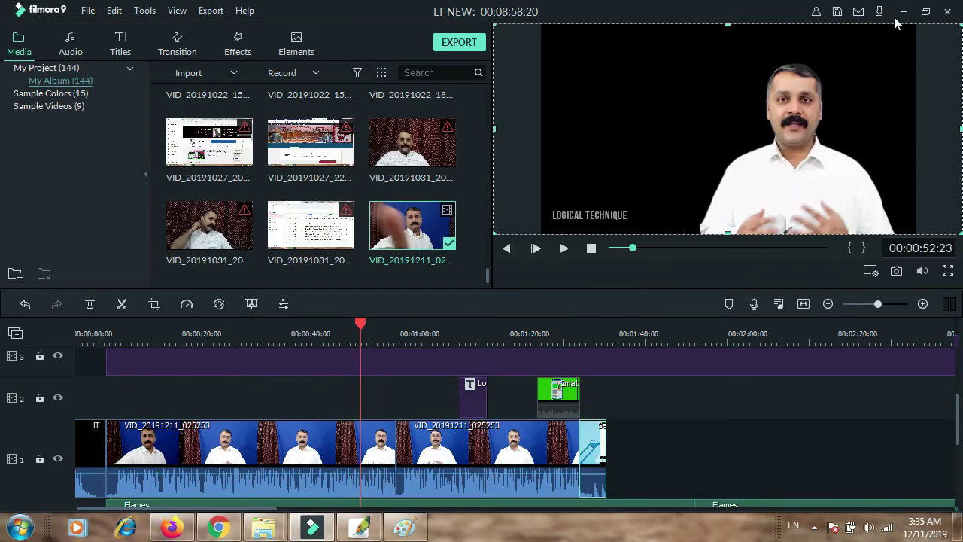
pyautogui.click(904, 11)
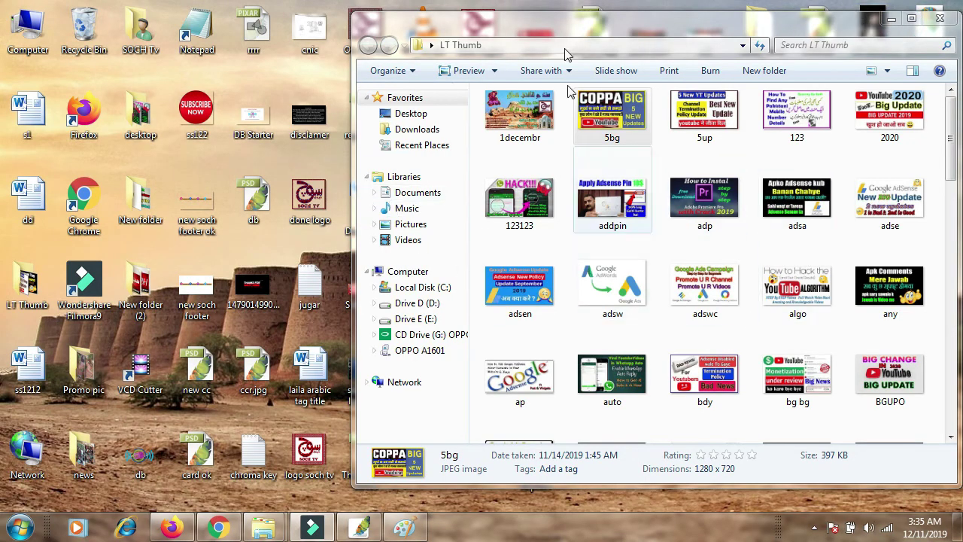
pyautogui.click(891, 17)
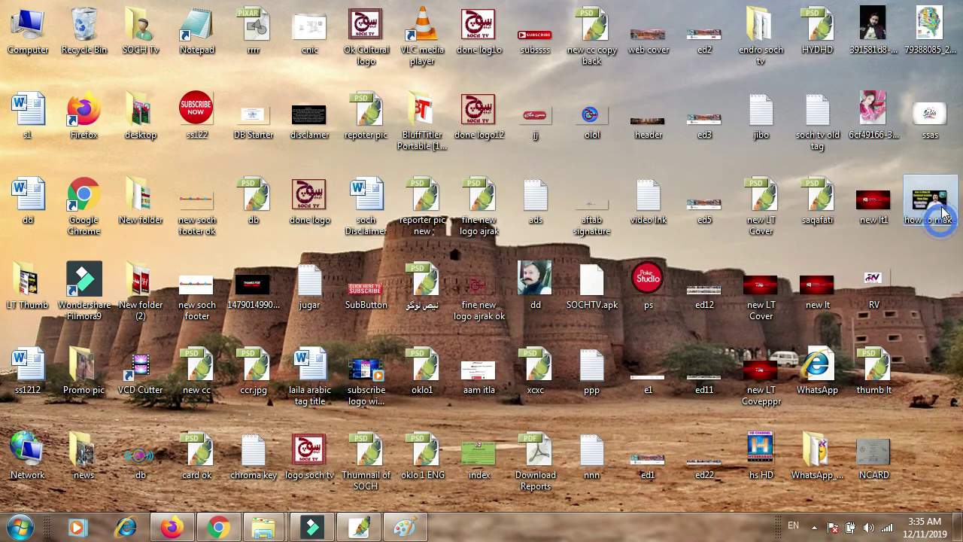
# Step: Bring up the list of programs for opening the saved "how to make" image on the desktop
pyautogui.rightClick(944, 214)
pyautogui.moveTo(850, 258)
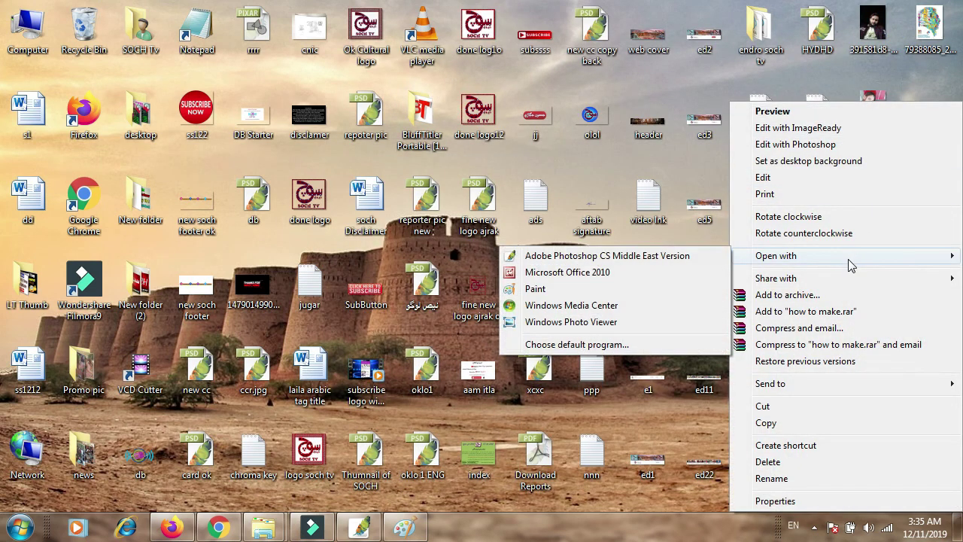